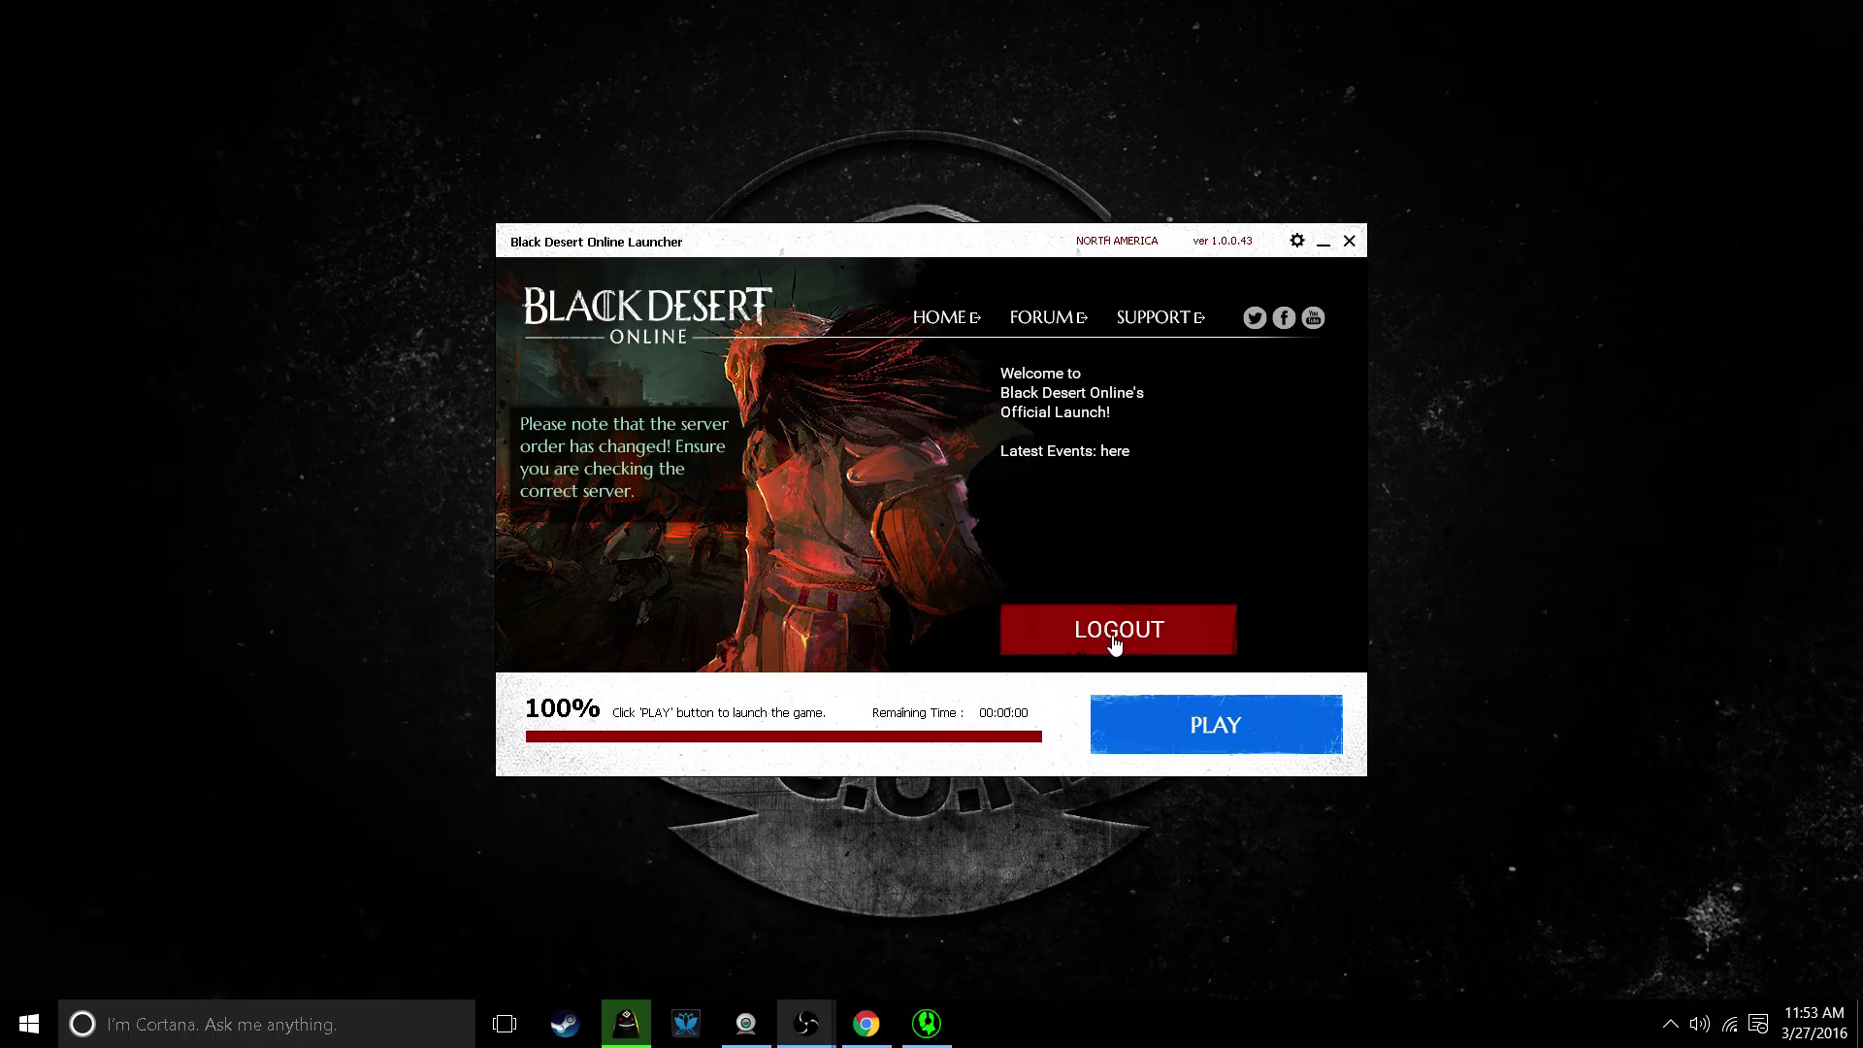
Start Black Desert Online with PLAY and wait for the Start/Quit/Settings title menu.
{"action": "left_click", "coordinate": [1259, 732]}
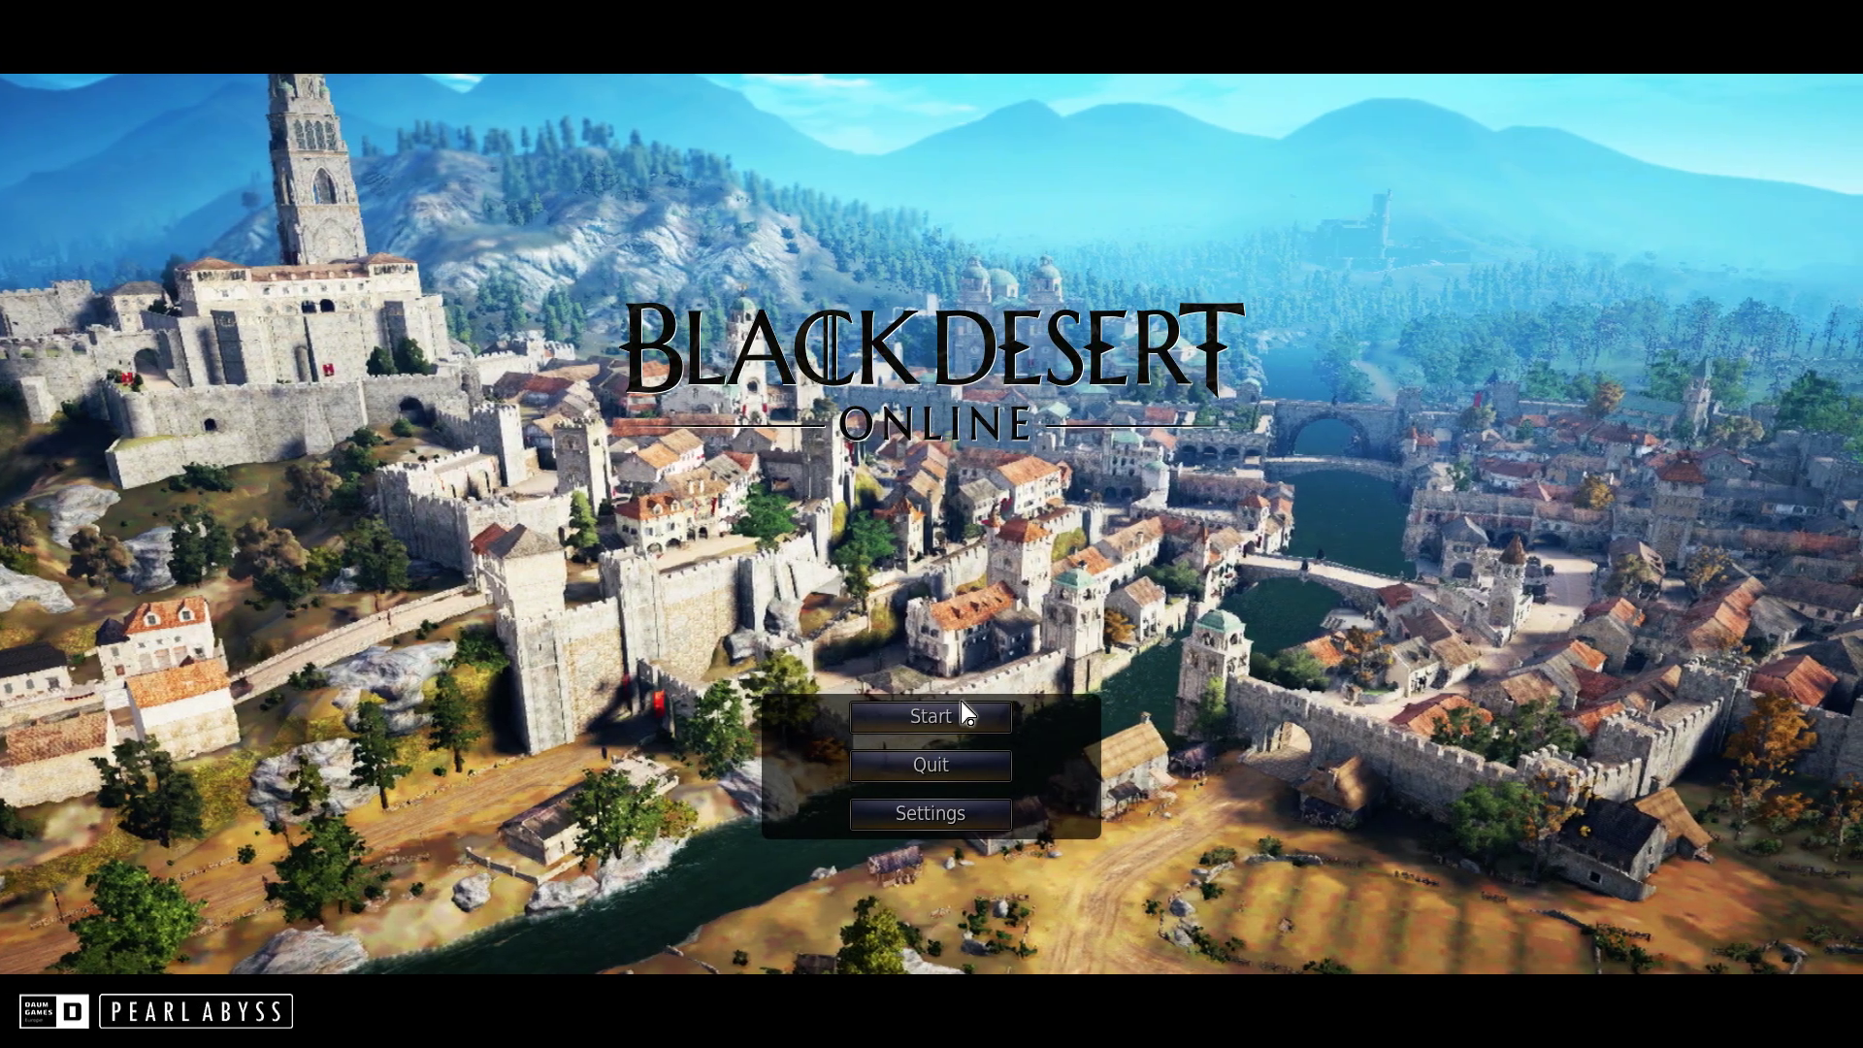
Enter the Orwen server's Valencia O1 channel and connect the first, level 4 character.
{"action": "left_click", "coordinate": [947, 707]}
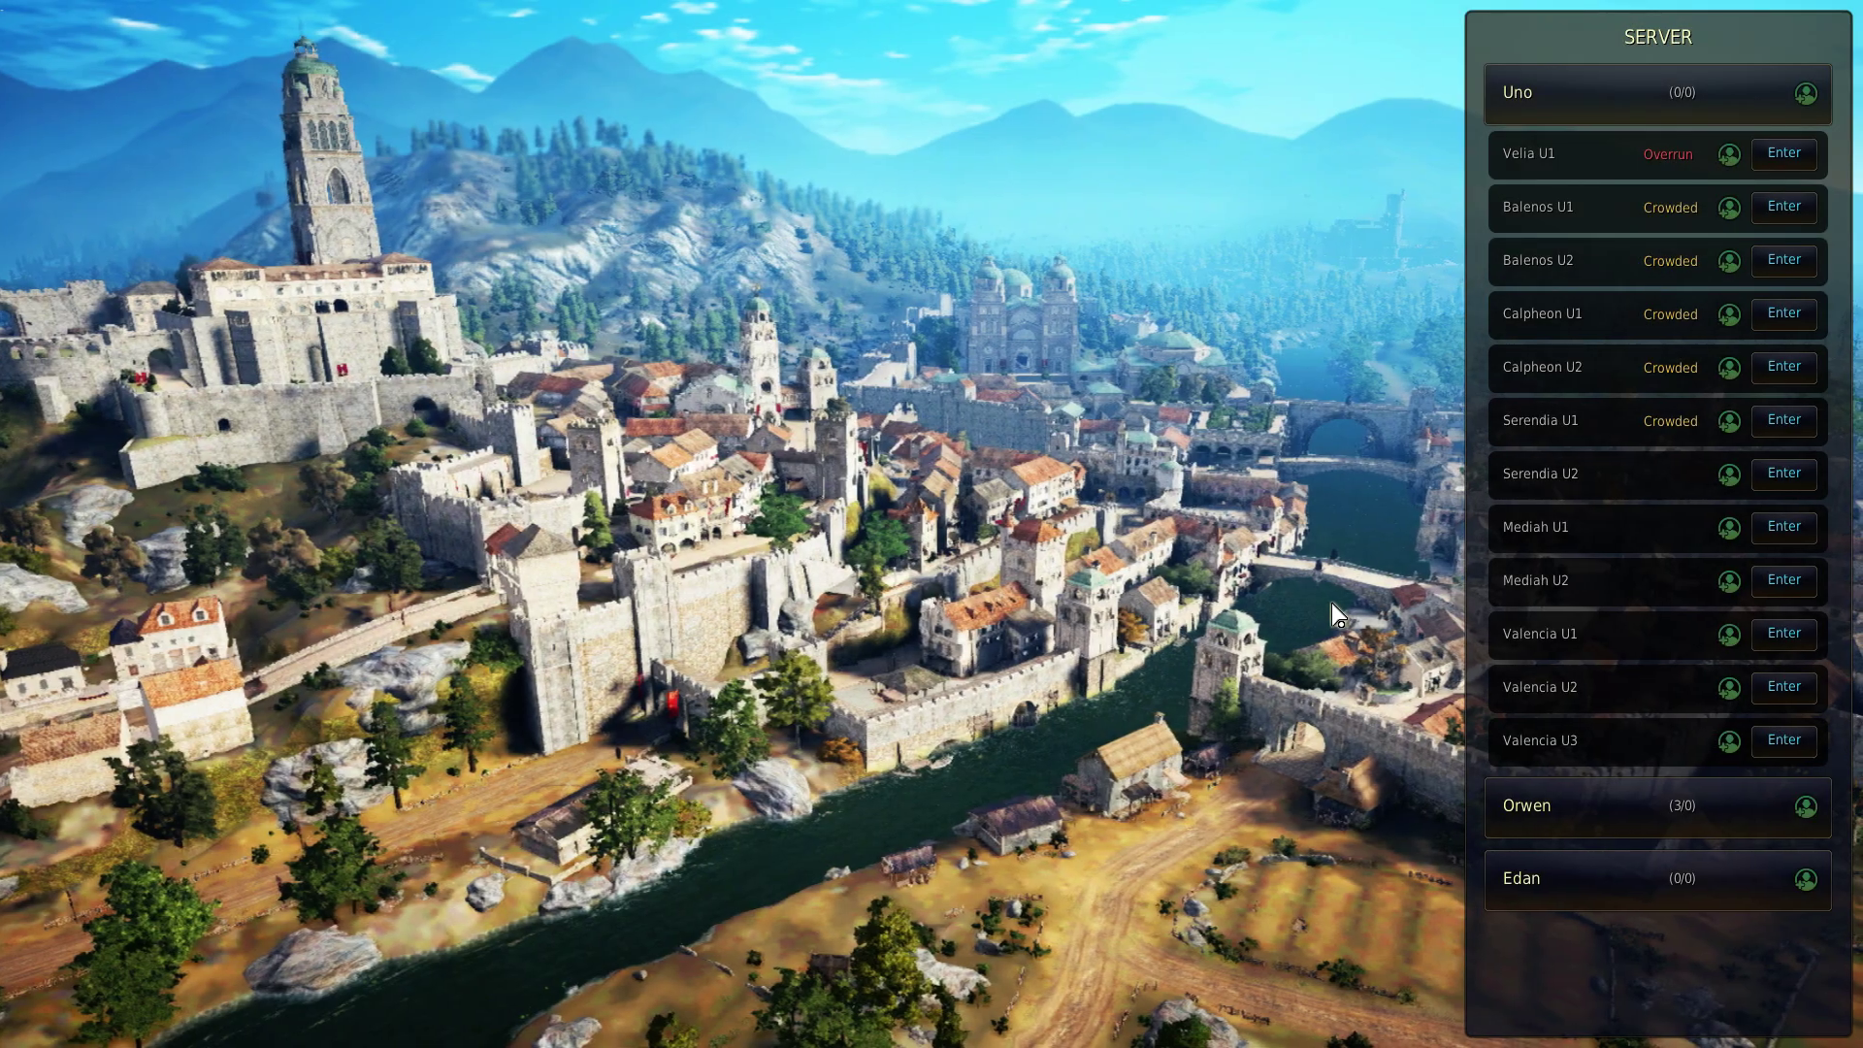
{"action": "left_click", "coordinate": [1494, 788]}
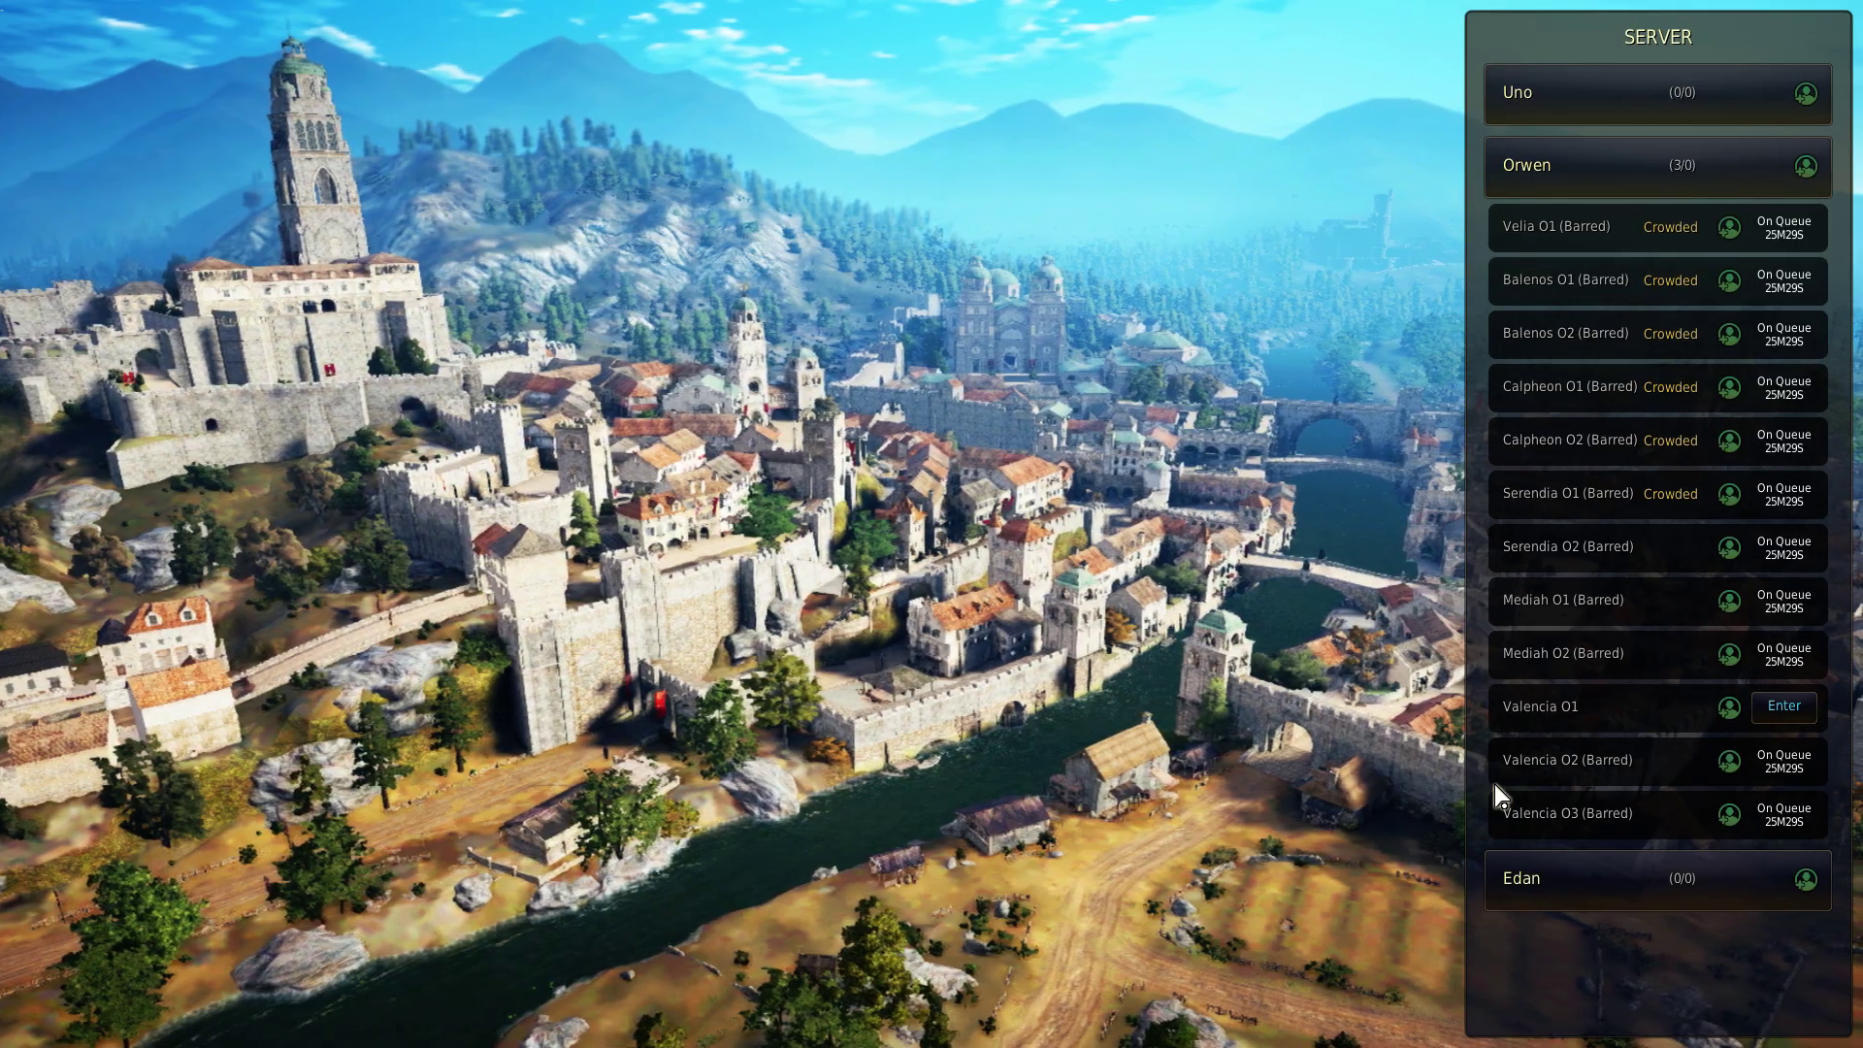
{"action": "left_click", "coordinate": [1782, 704]}
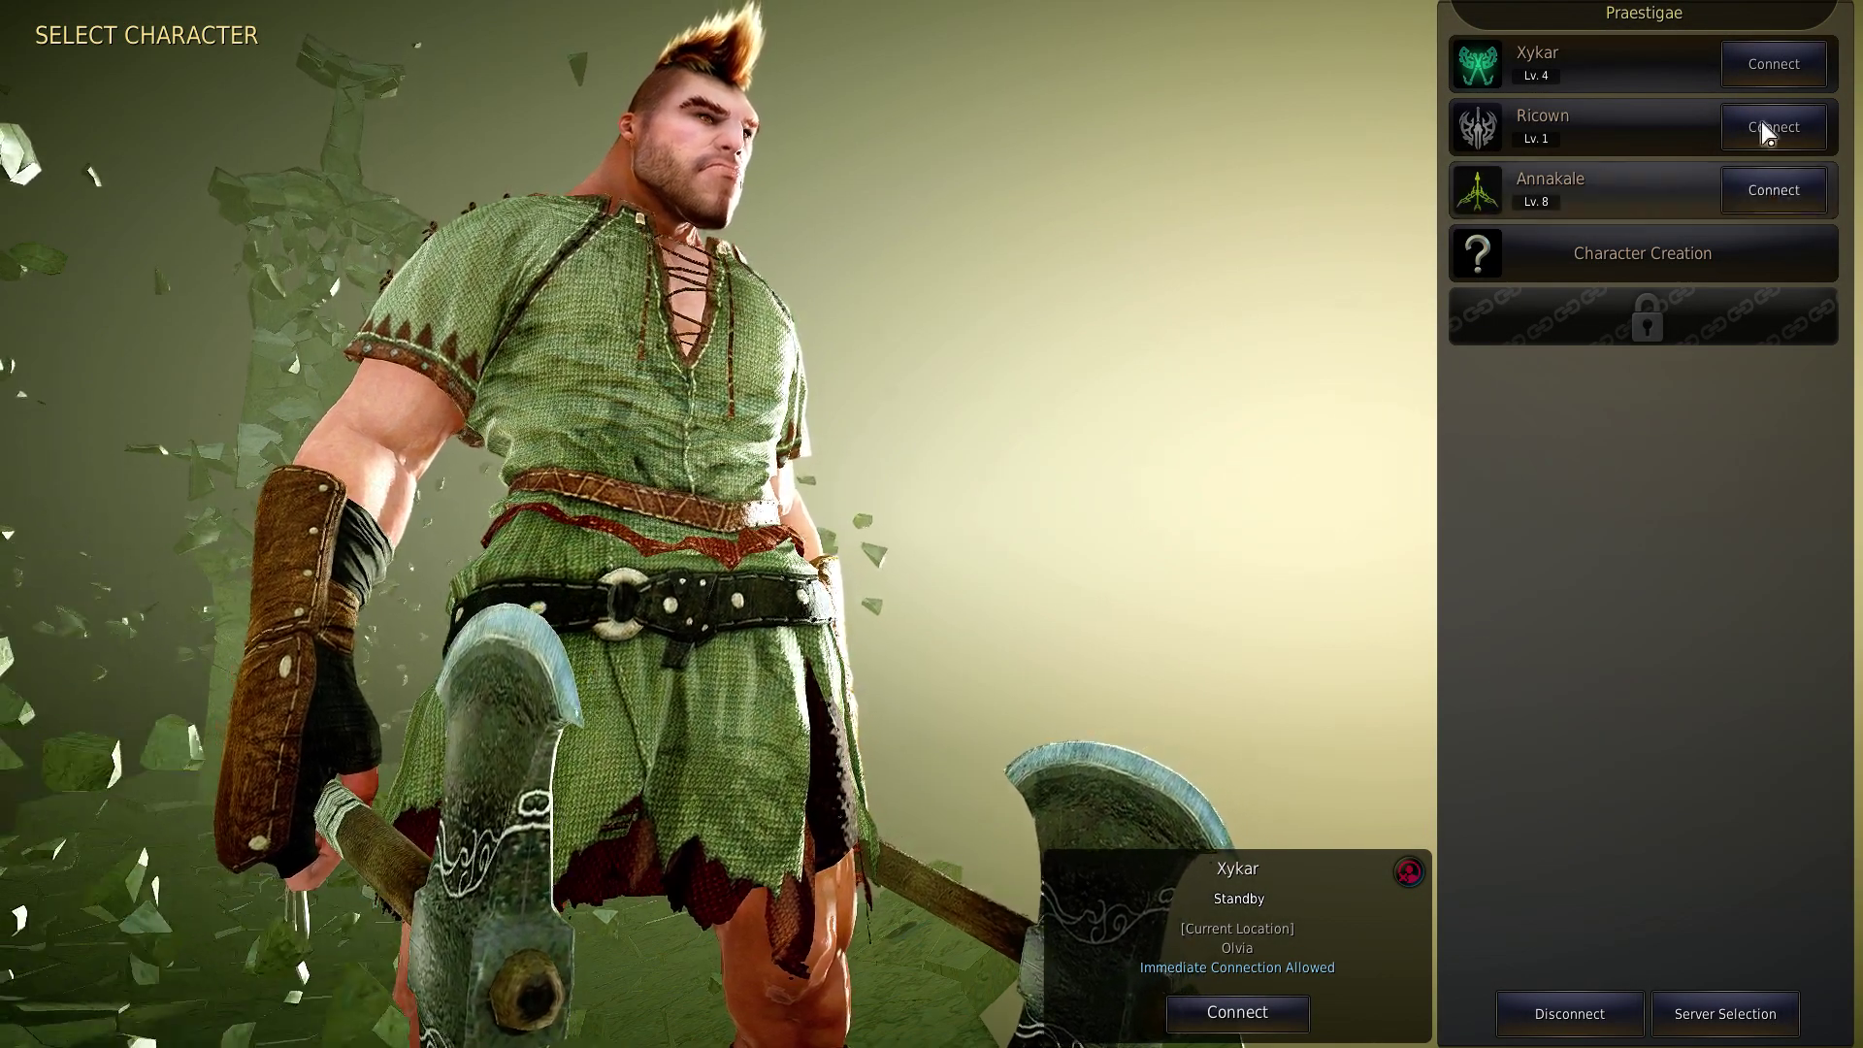
{"action": "left_click", "coordinate": [1749, 63]}
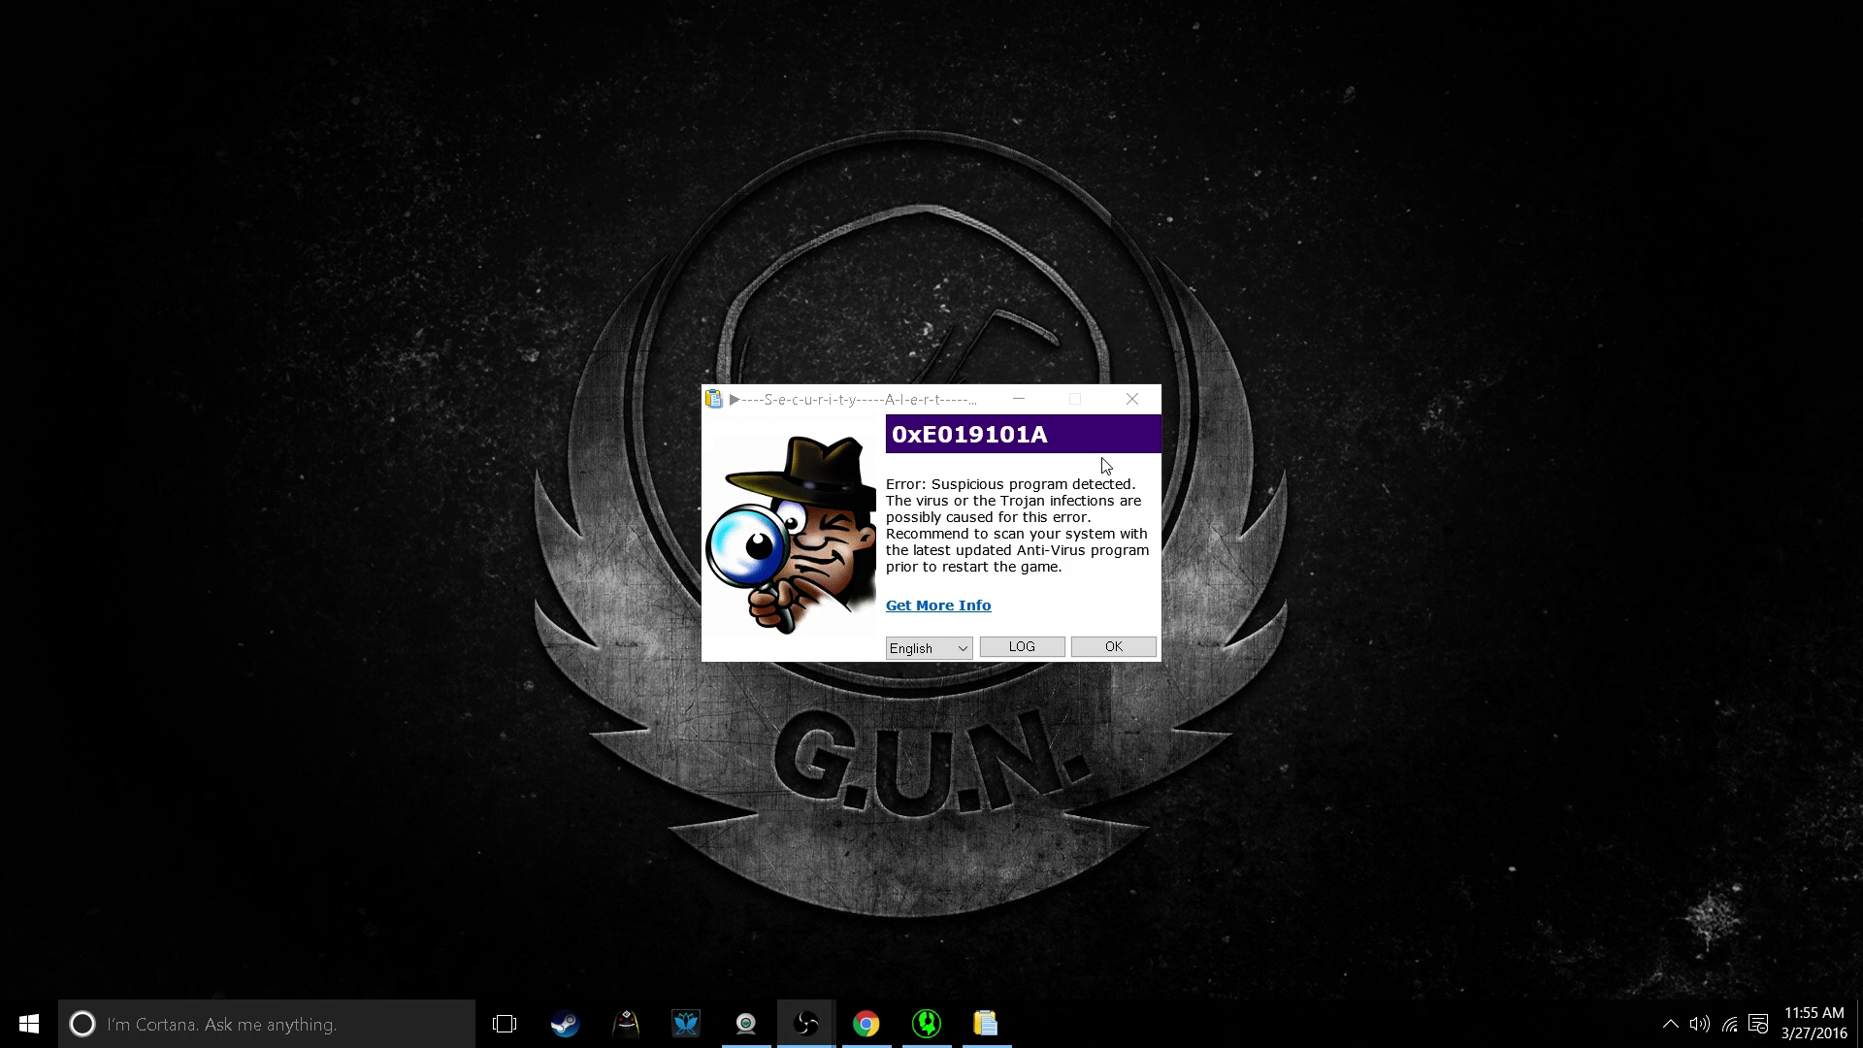
Dismiss the suspicious-program alert and open Bitdefender's main window from the tray icon.
{"action": "left_click", "coordinate": [1132, 404]}
{"action": "left_click", "coordinate": [1670, 1025]}
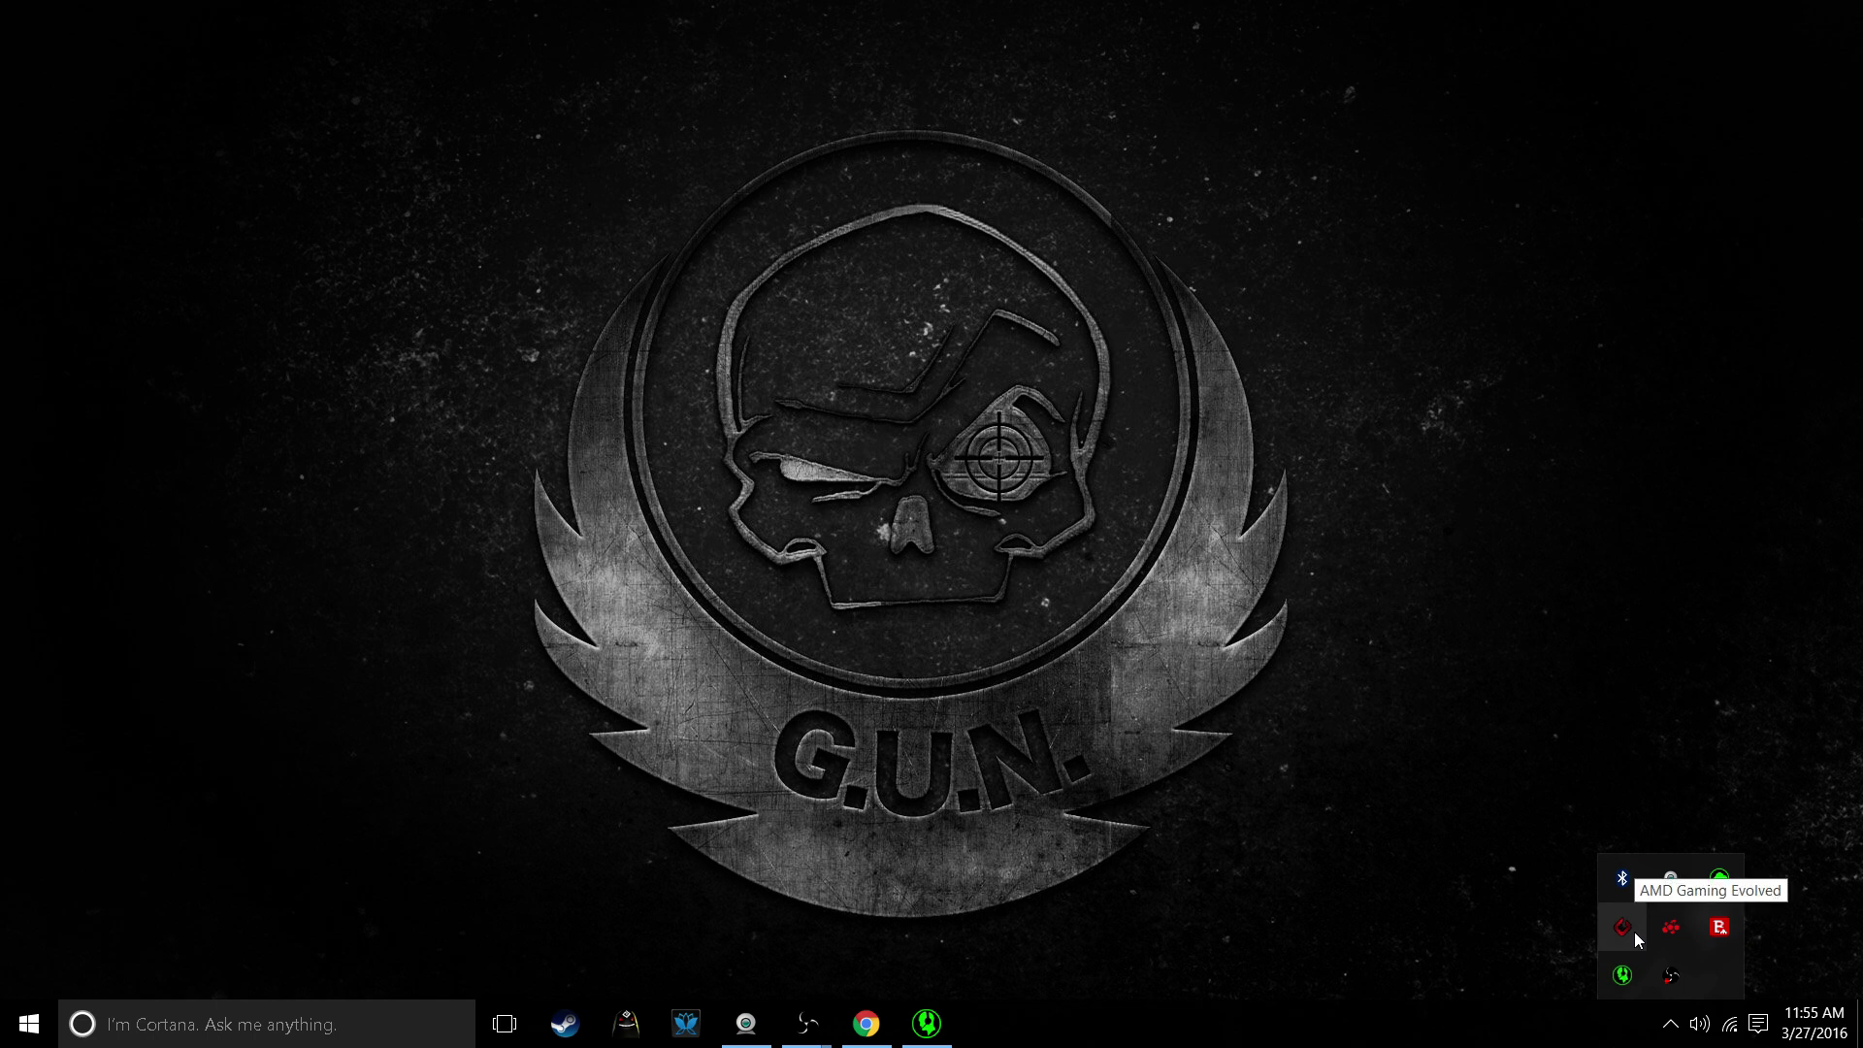
{"action": "right_click", "coordinate": [1719, 927]}
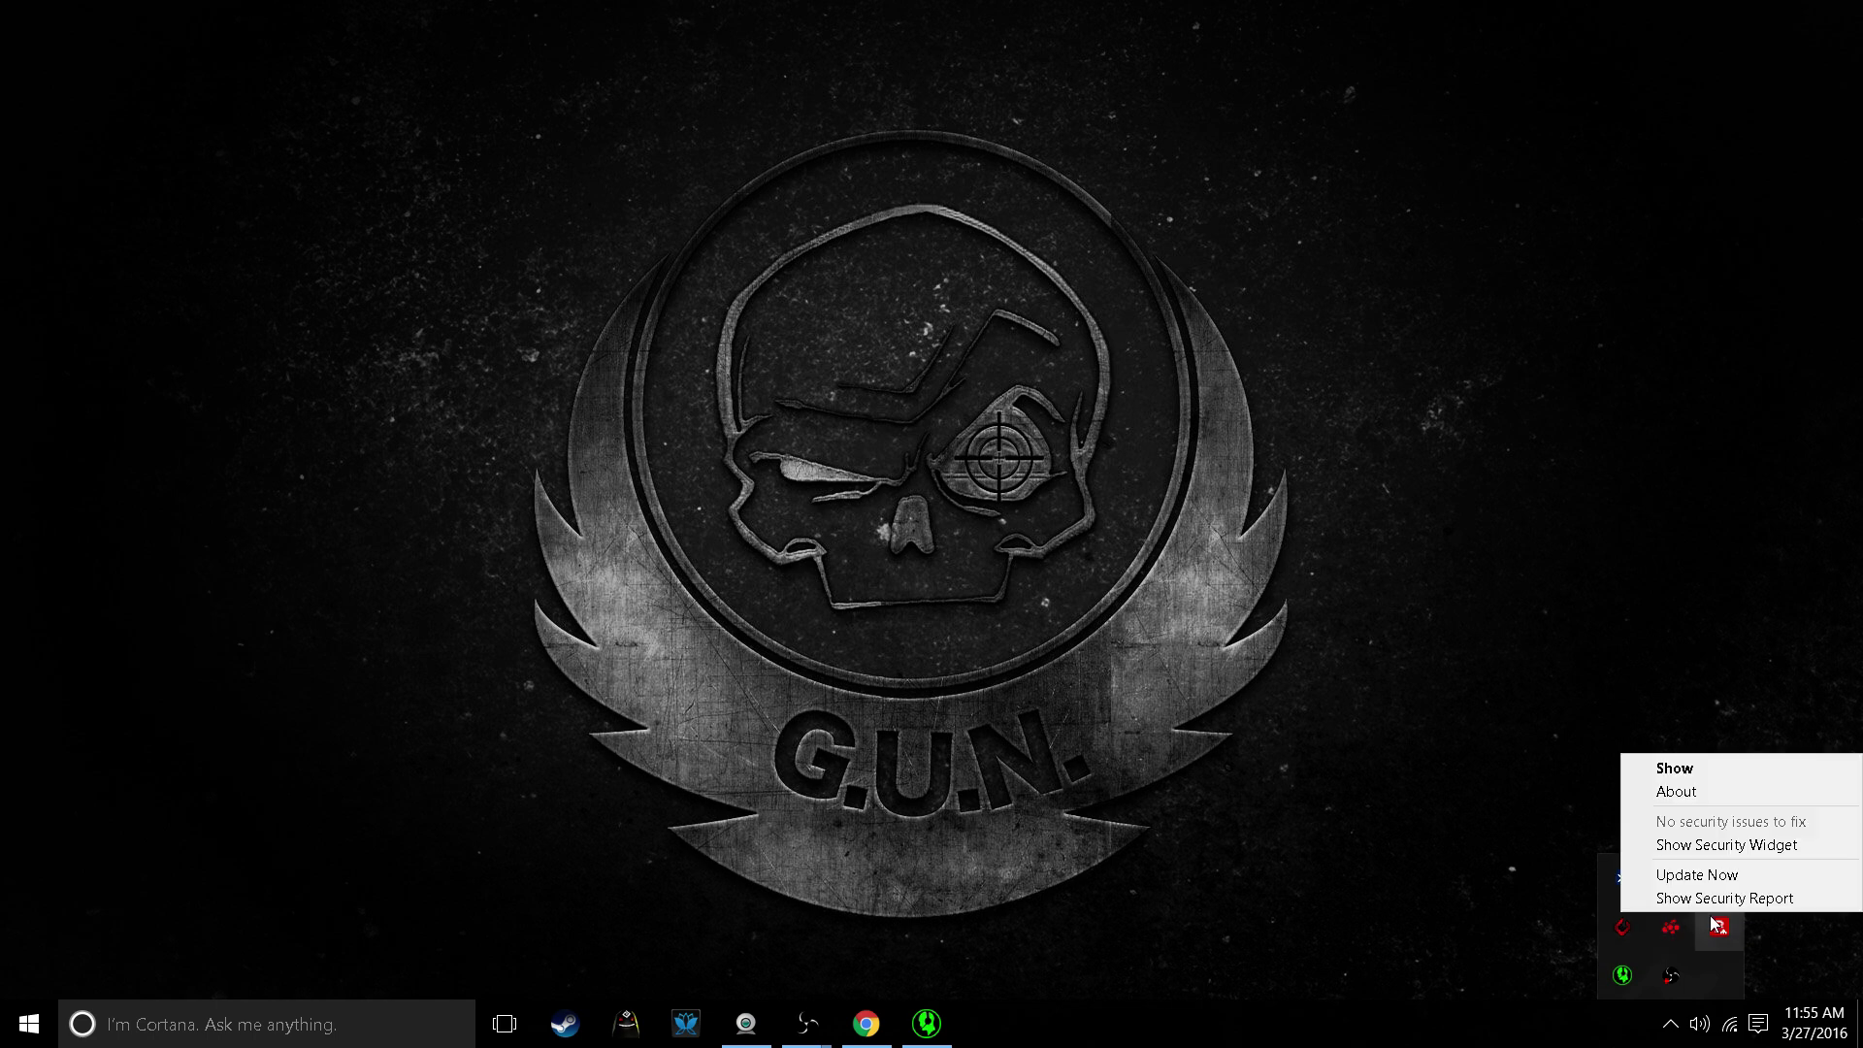
{"action": "left_click", "coordinate": [1695, 767]}
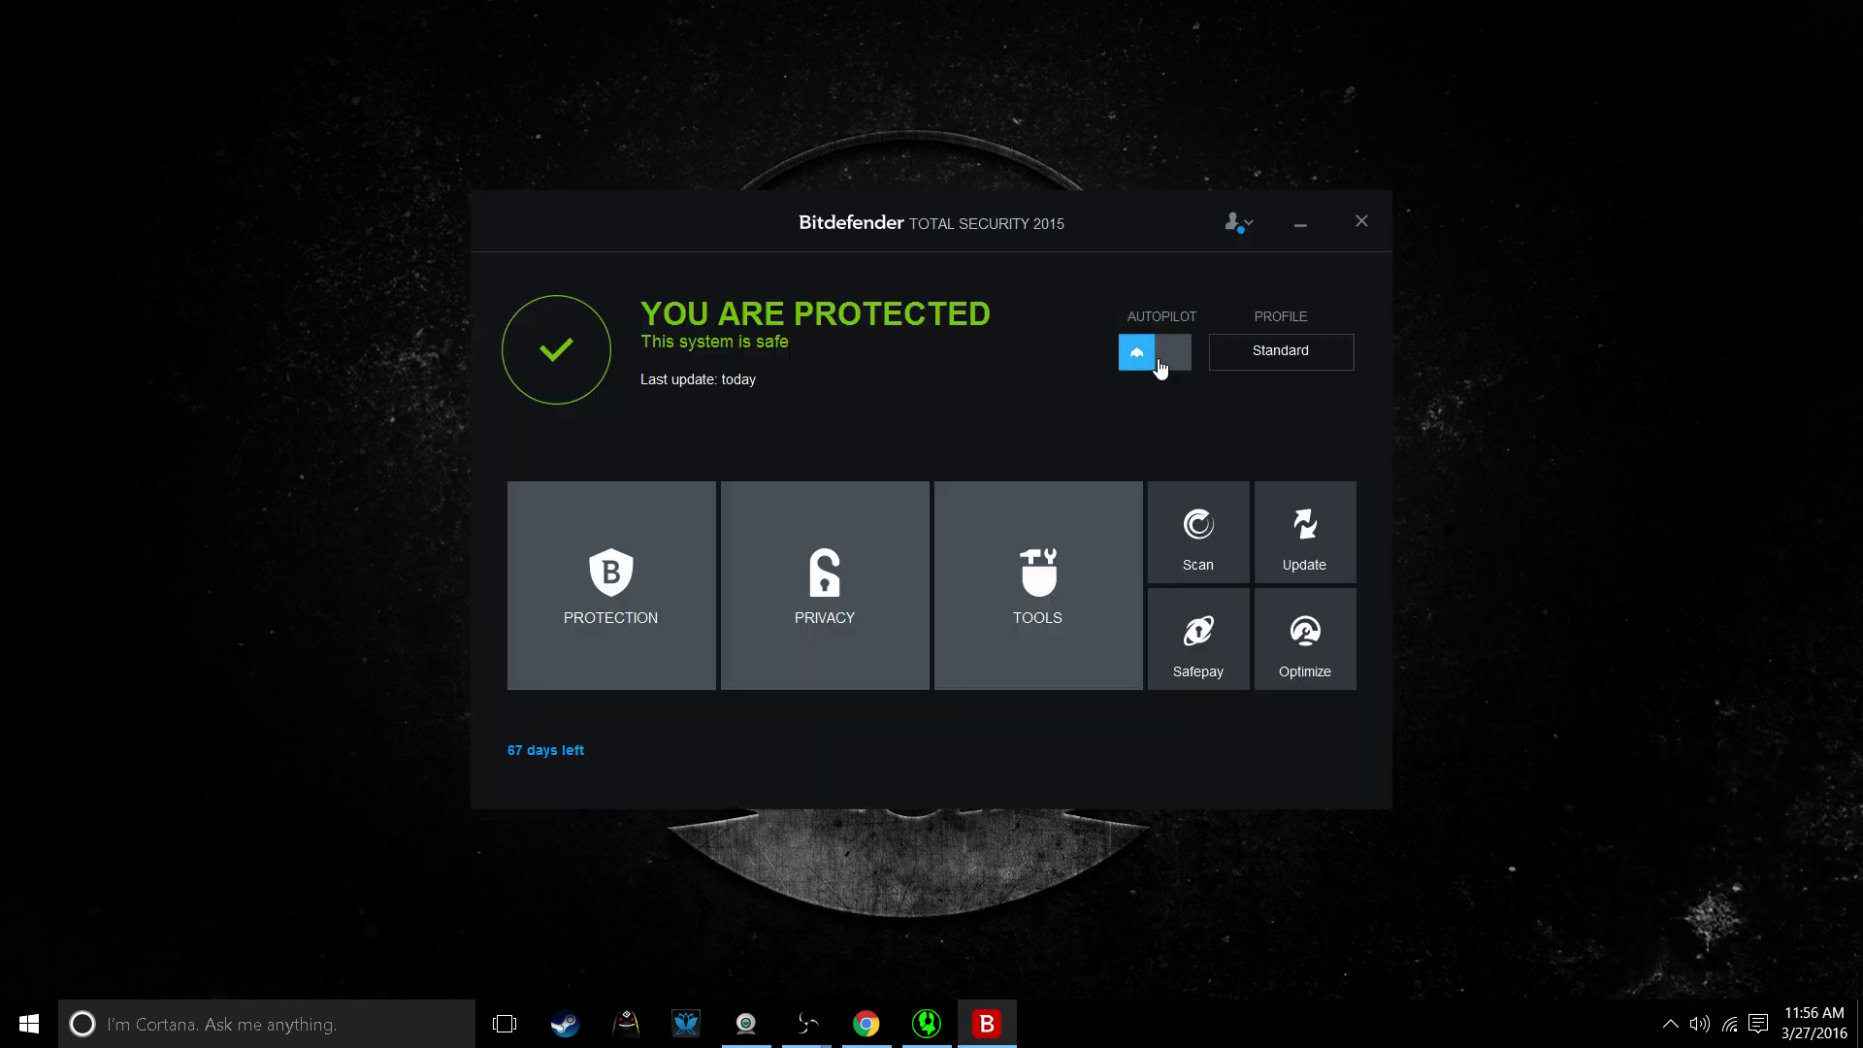
Switch Bitdefender Autopilot off and set the security profile to Game.
{"action": "left_click", "coordinate": [1156, 360]}
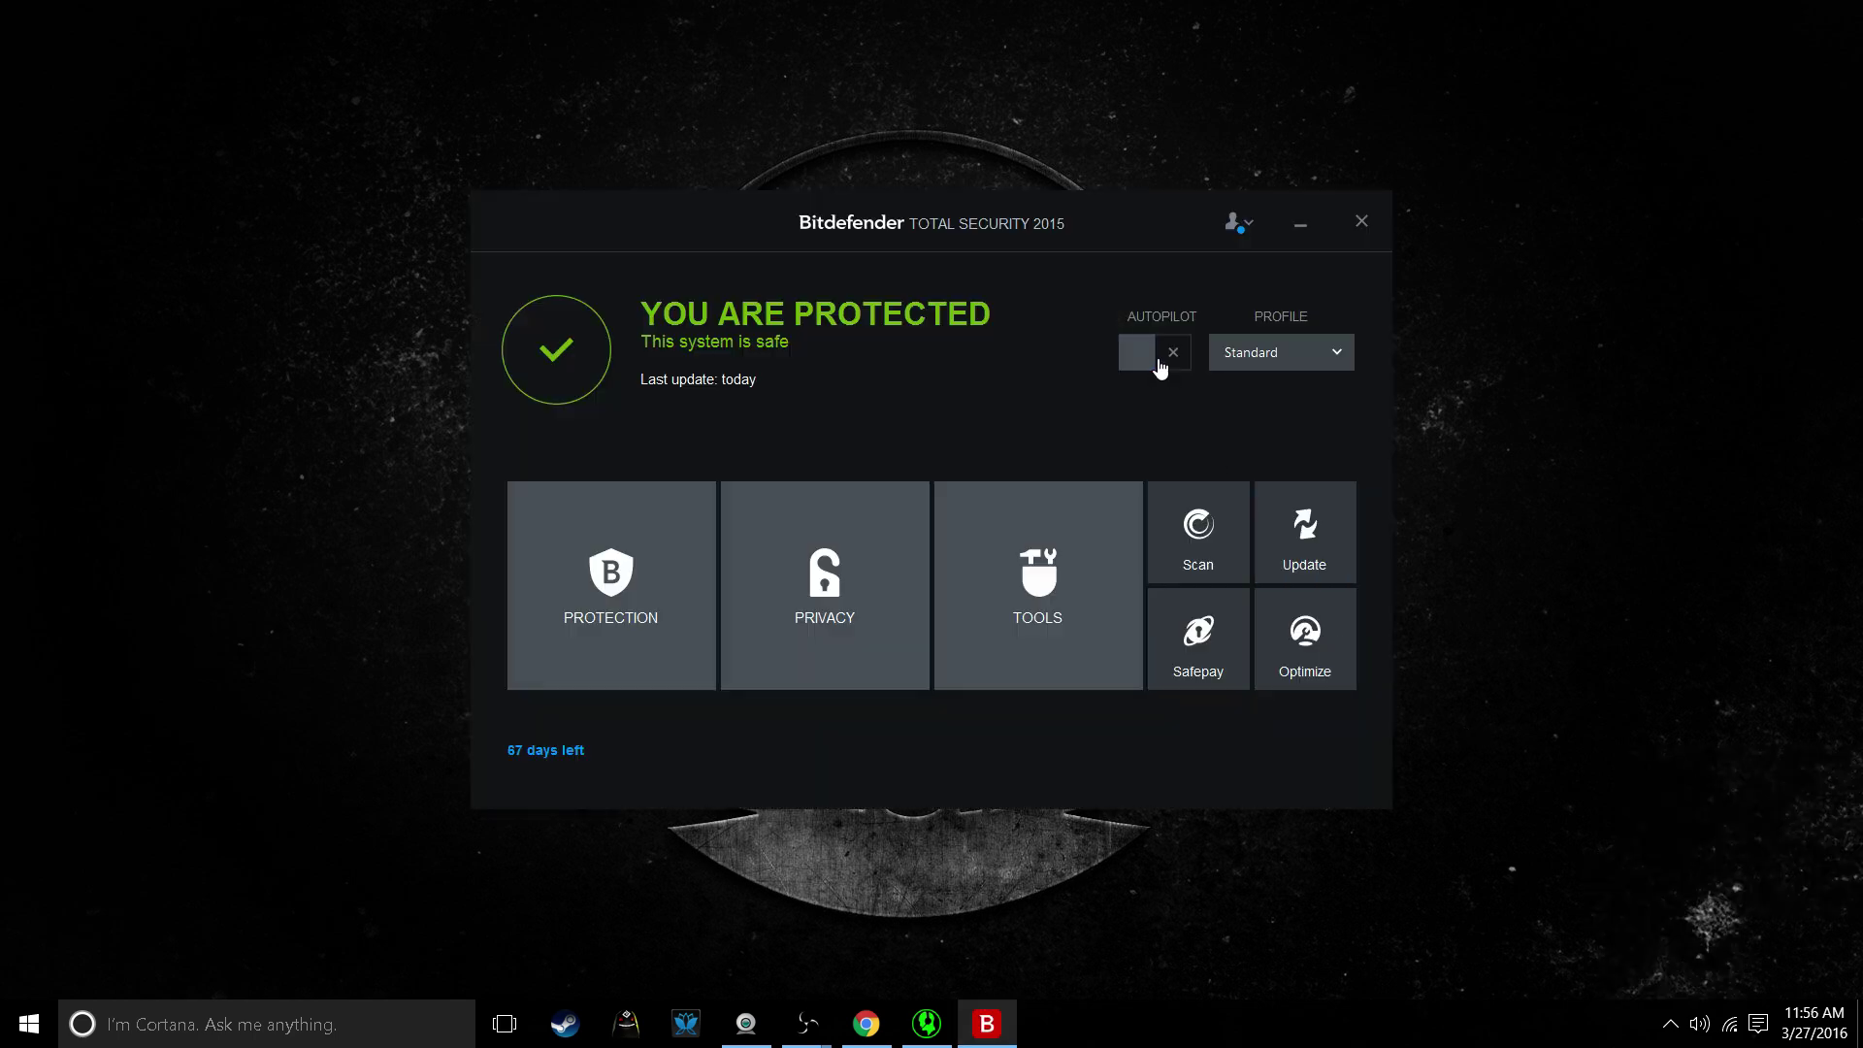
{"action": "left_click", "coordinate": [1309, 353]}
{"action": "left_click", "coordinate": [1287, 453]}
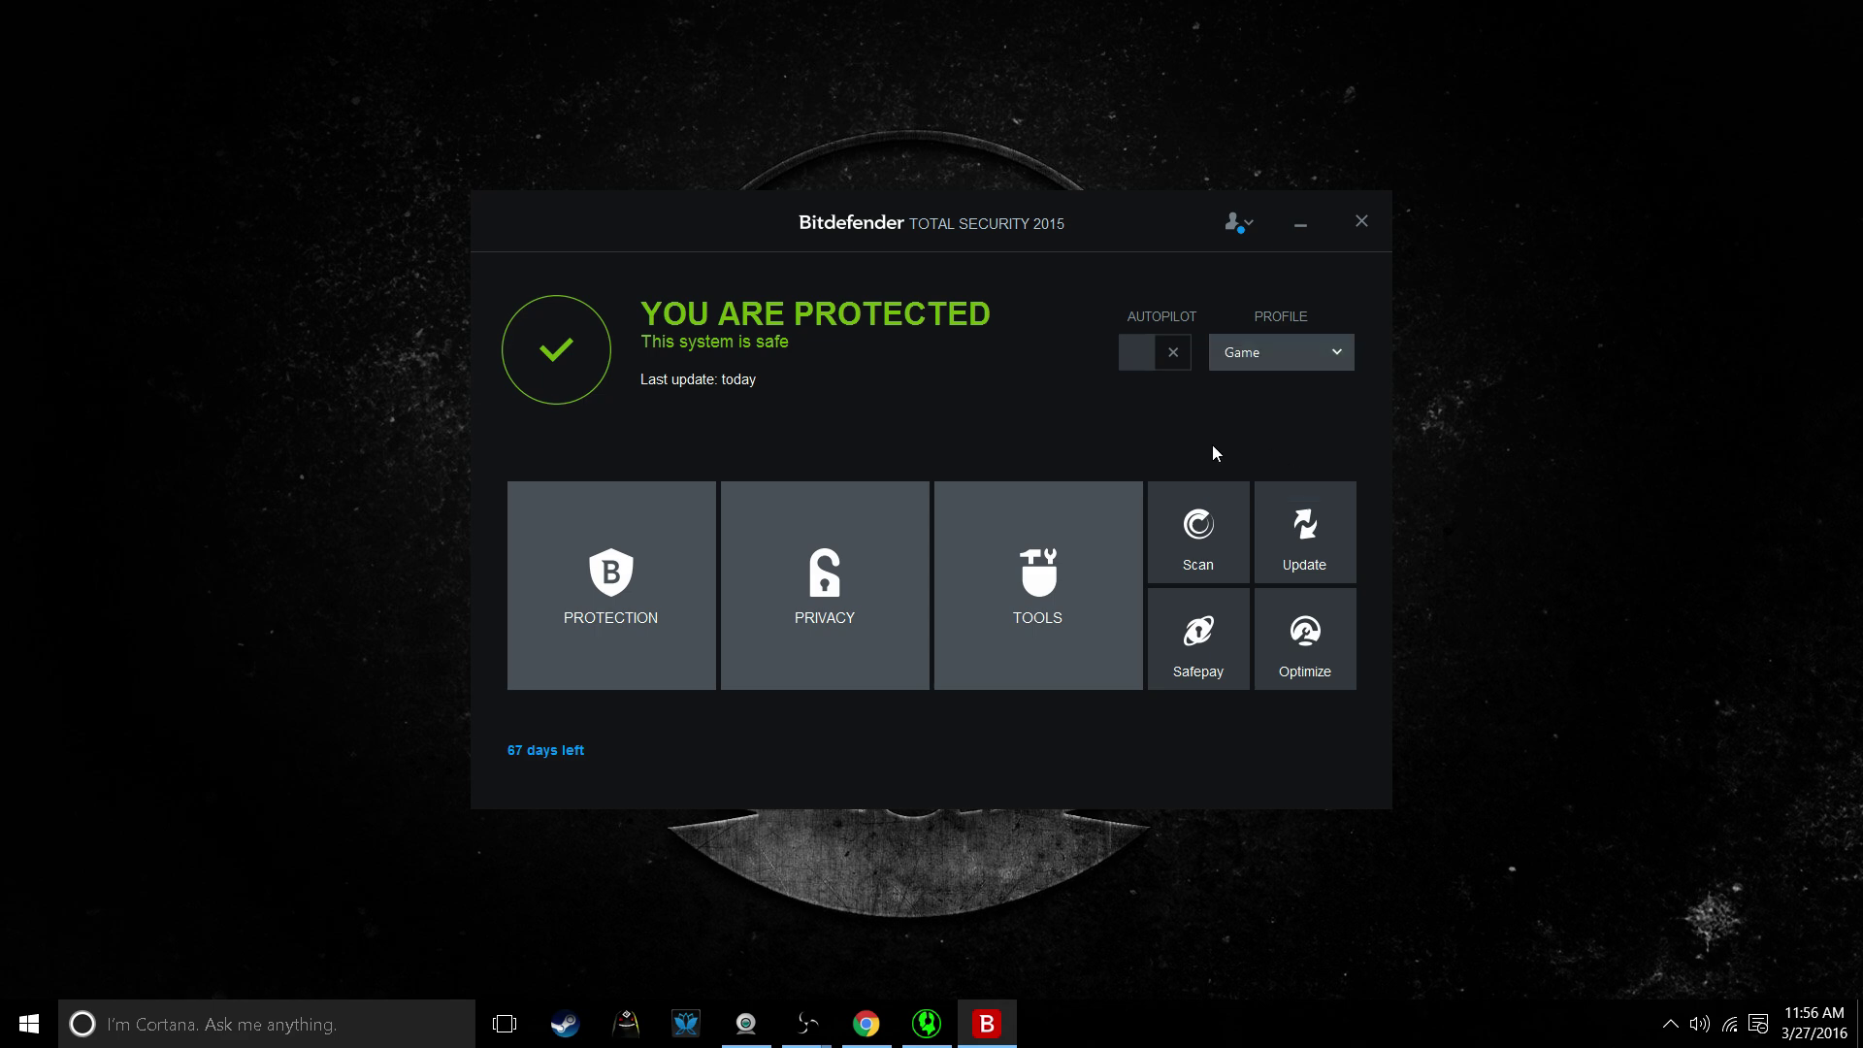
Disable on-access scanning until system restart, switch off Active Virus Control, and close Bitdefender.
{"action": "left_click", "coordinate": [578, 587]}
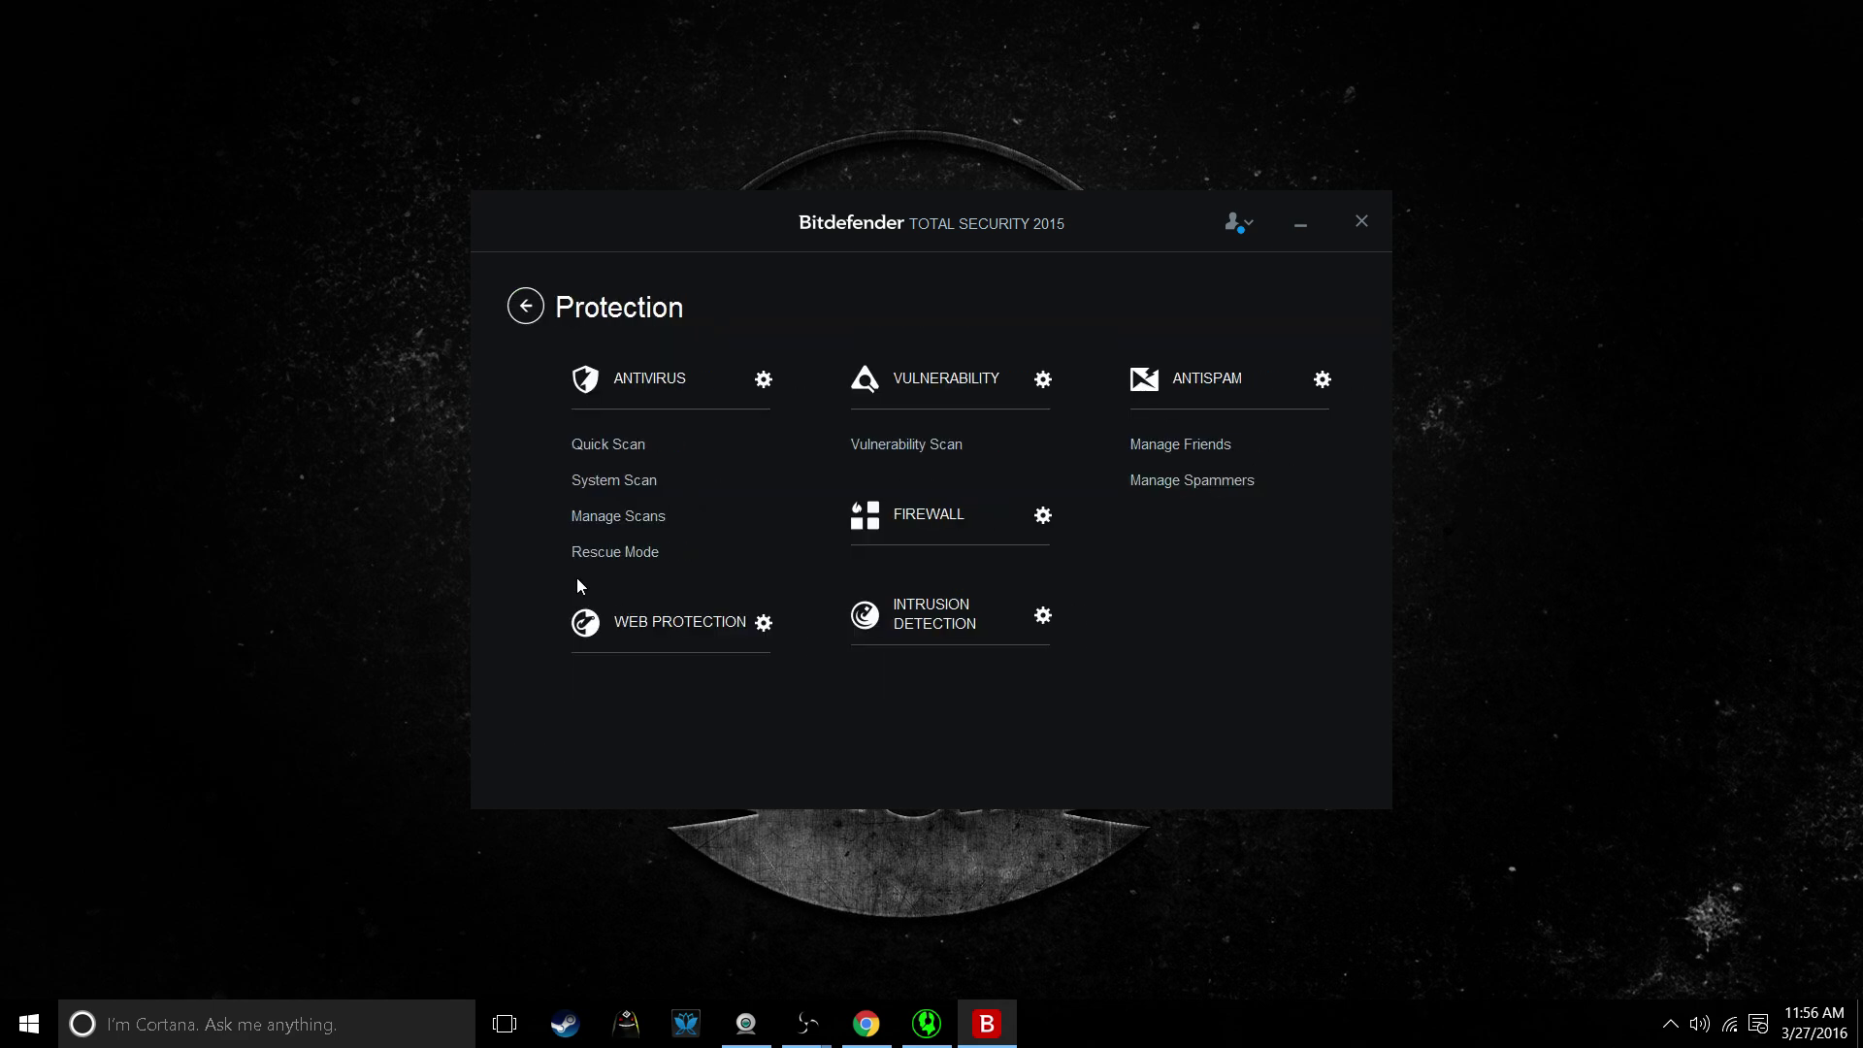
{"action": "left_click", "coordinate": [762, 387]}
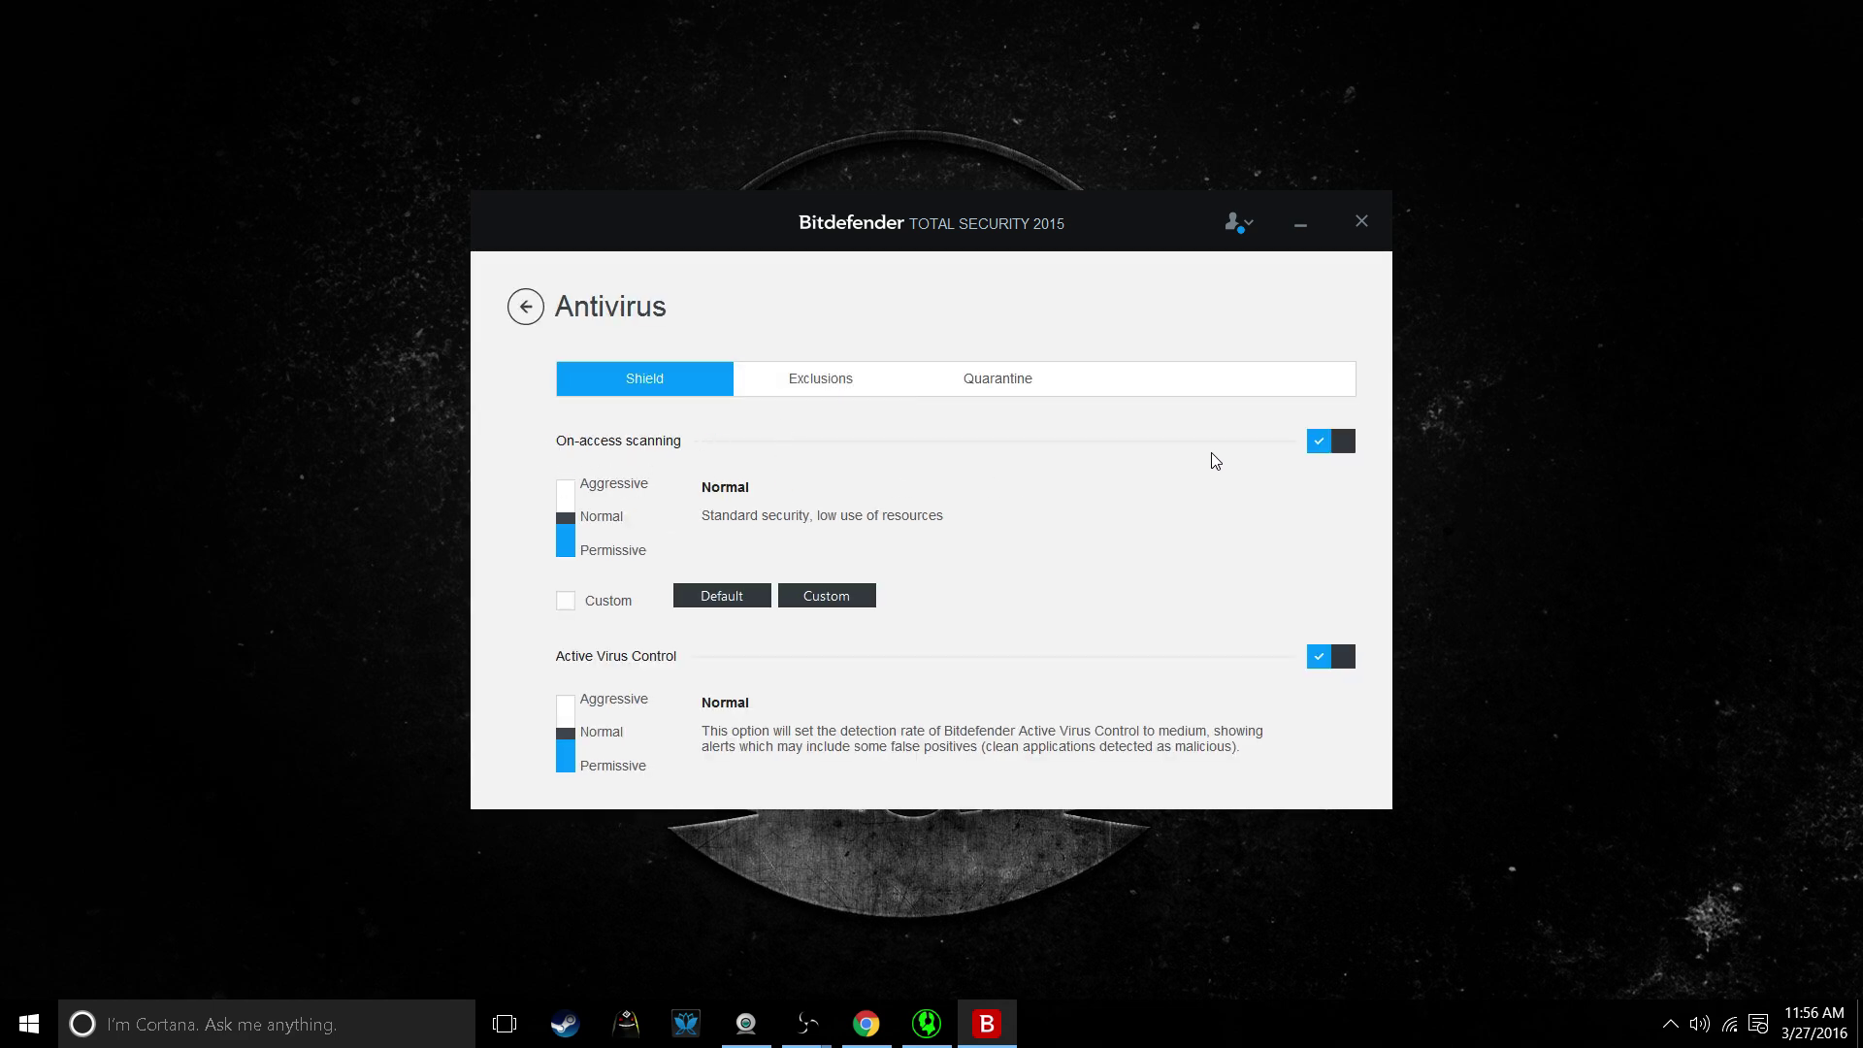
{"action": "left_click", "coordinate": [1333, 451]}
{"action": "left_click", "coordinate": [777, 529]}
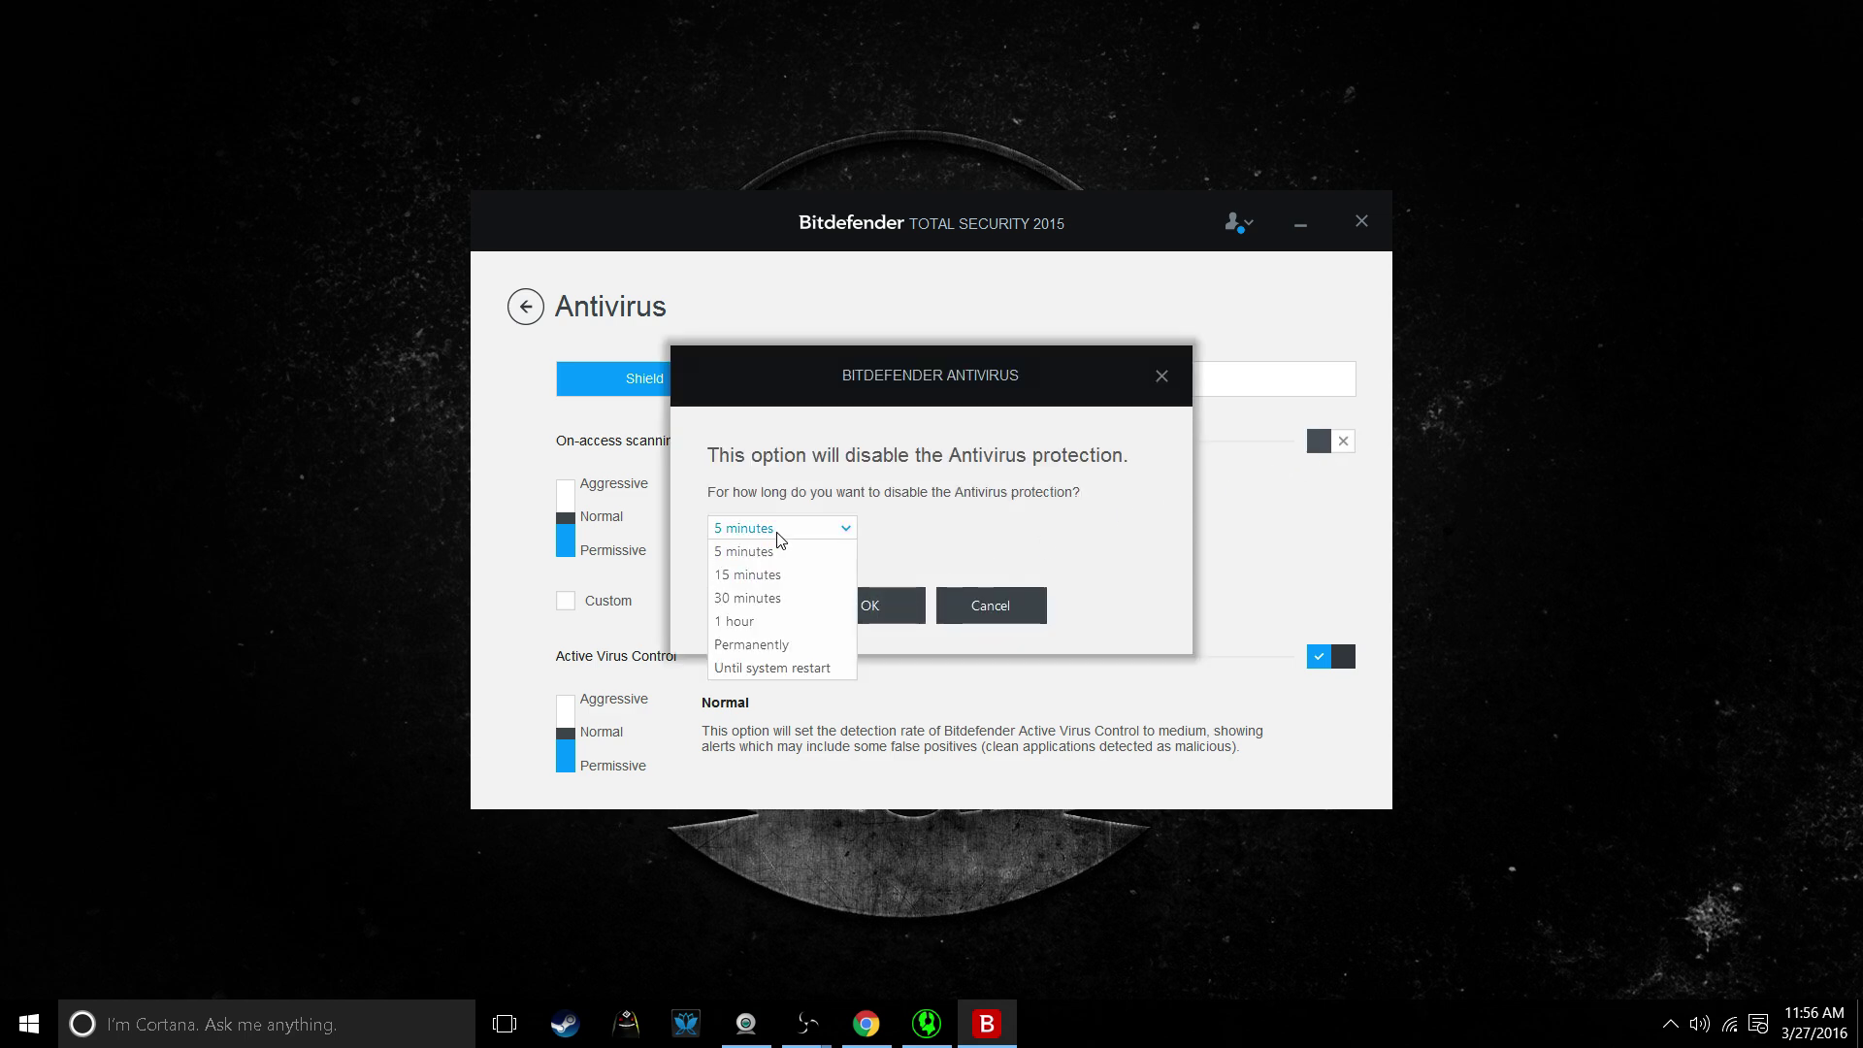
{"action": "left_click", "coordinate": [783, 669]}
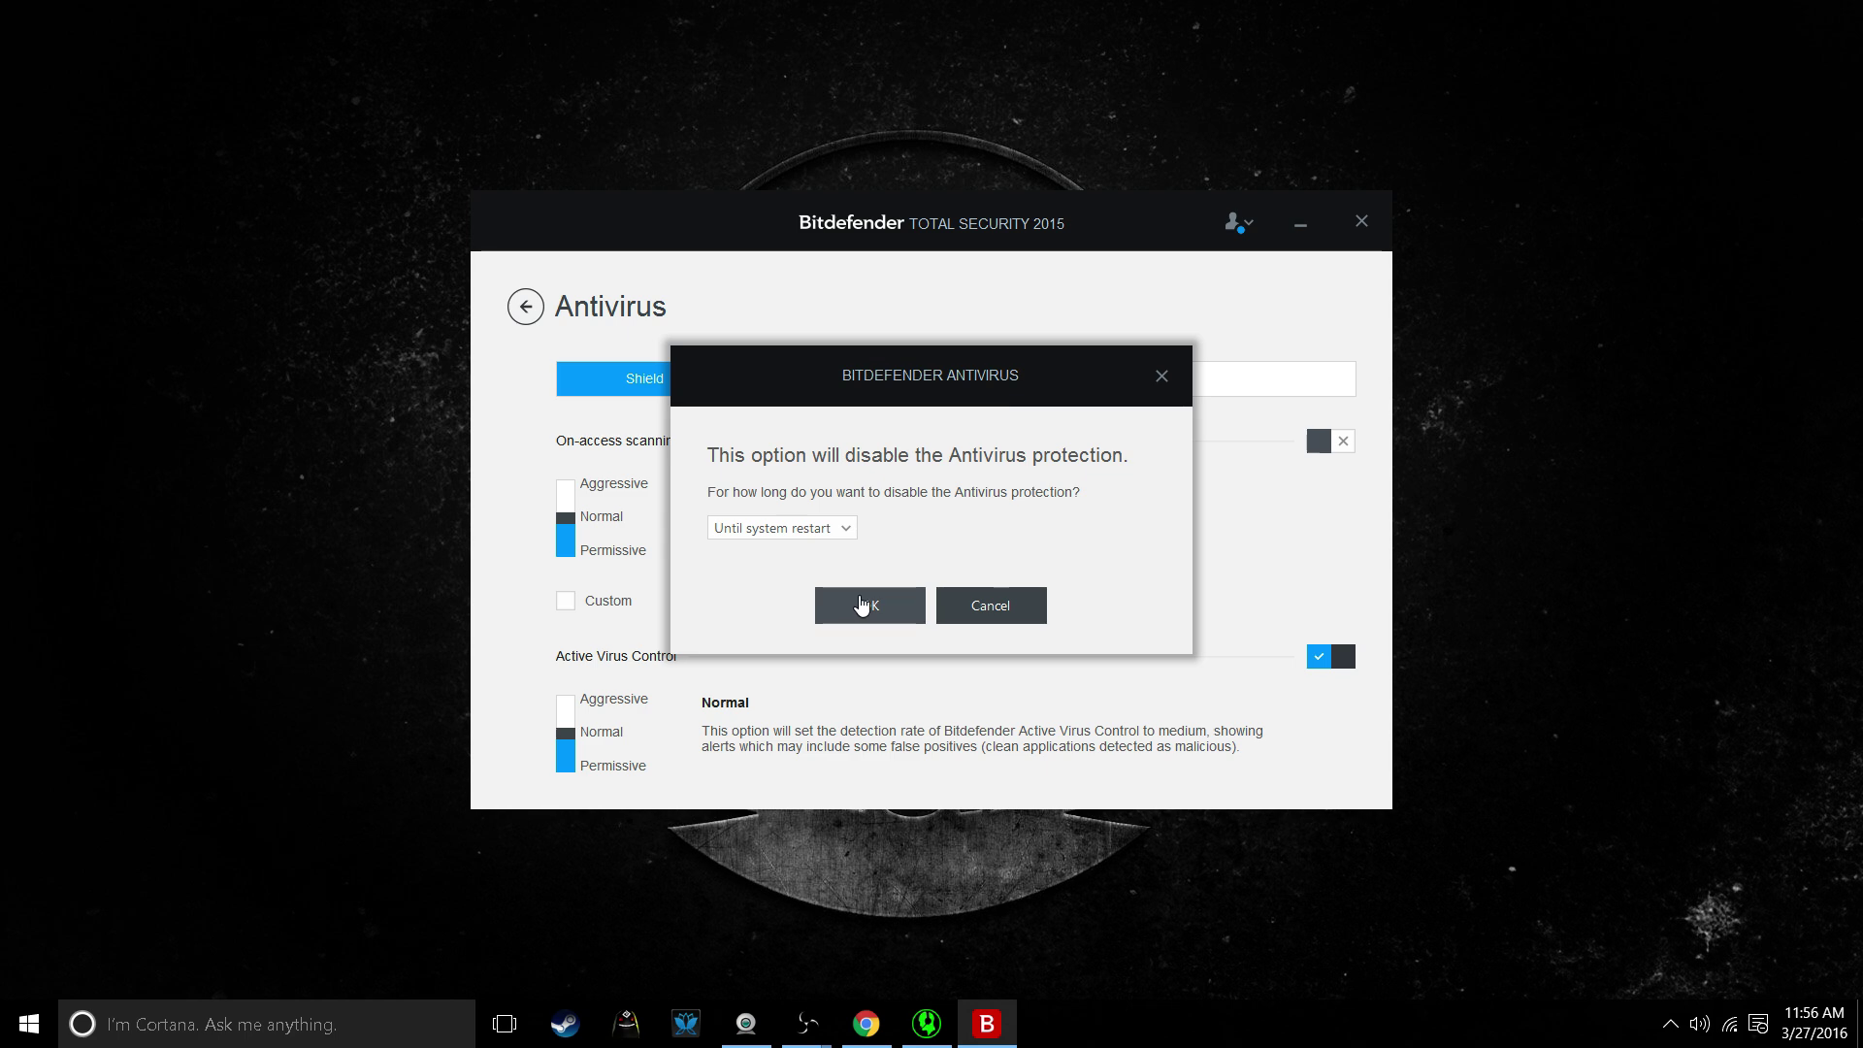
{"action": "left_click", "coordinate": [862, 606]}
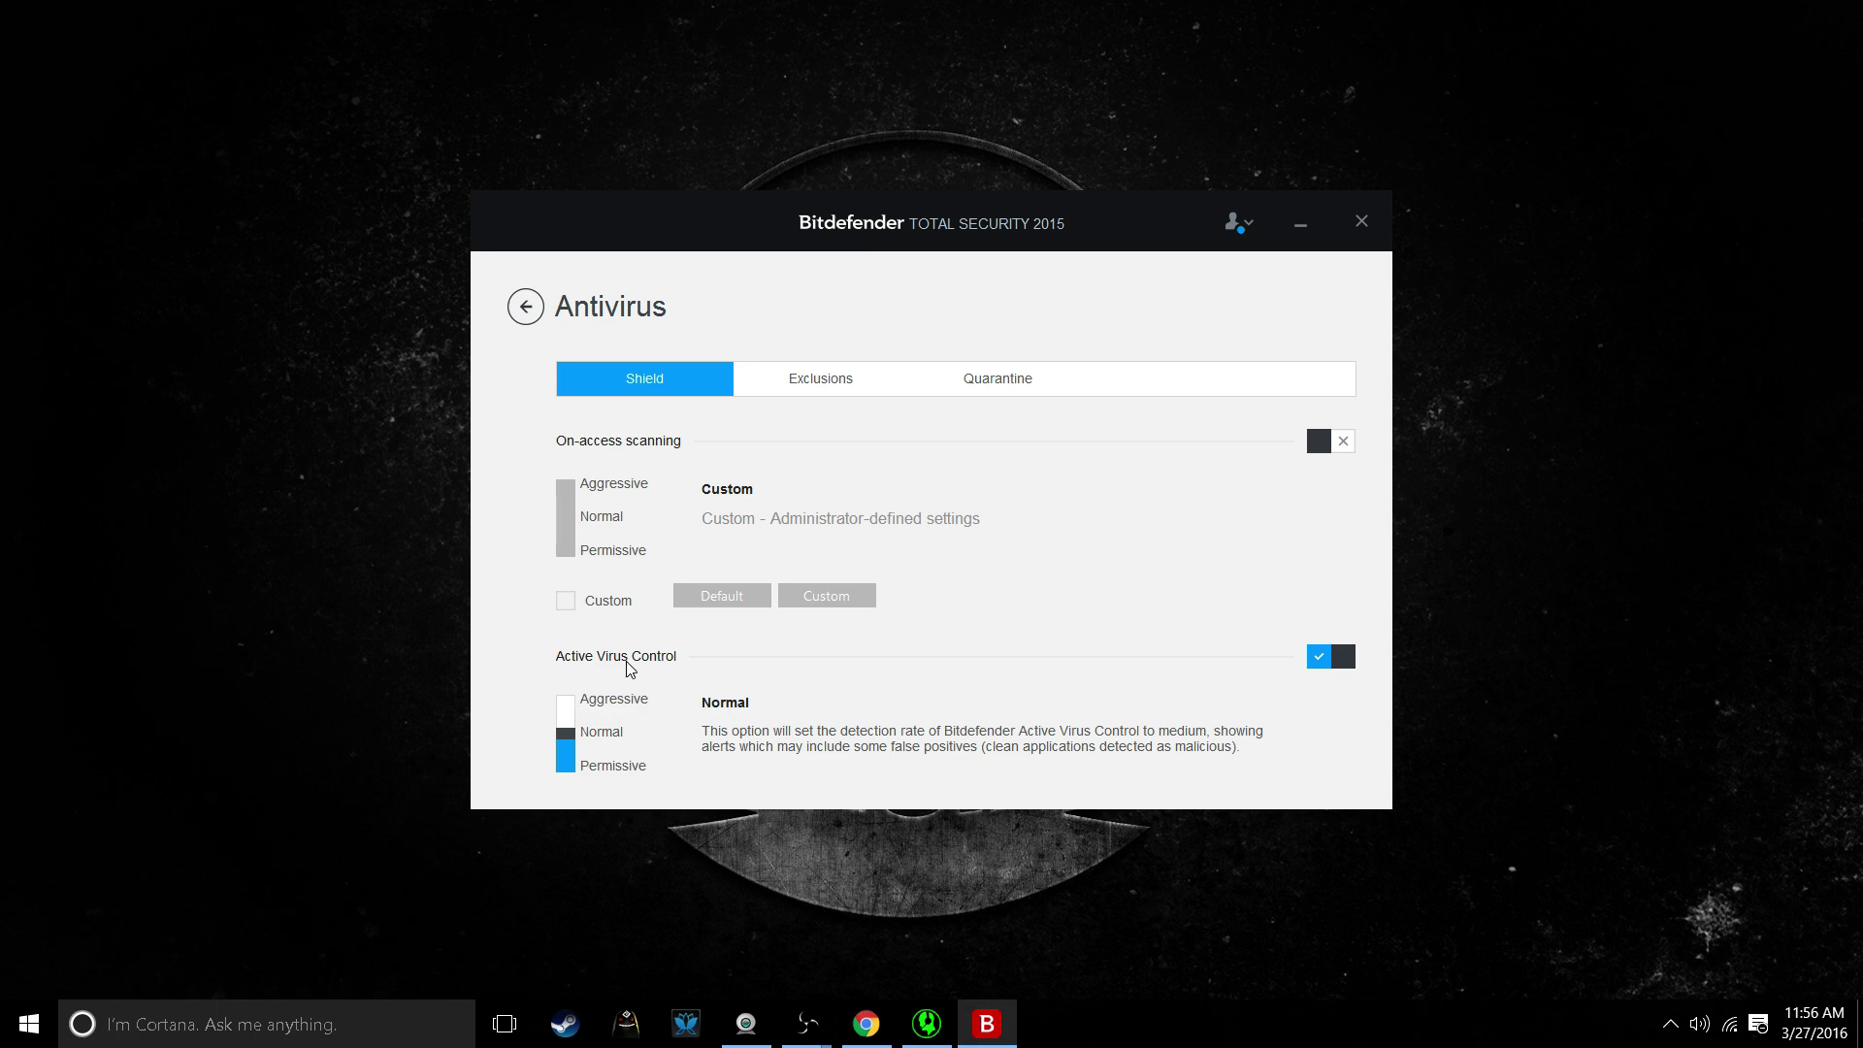
{"action": "left_click", "coordinate": [1322, 660]}
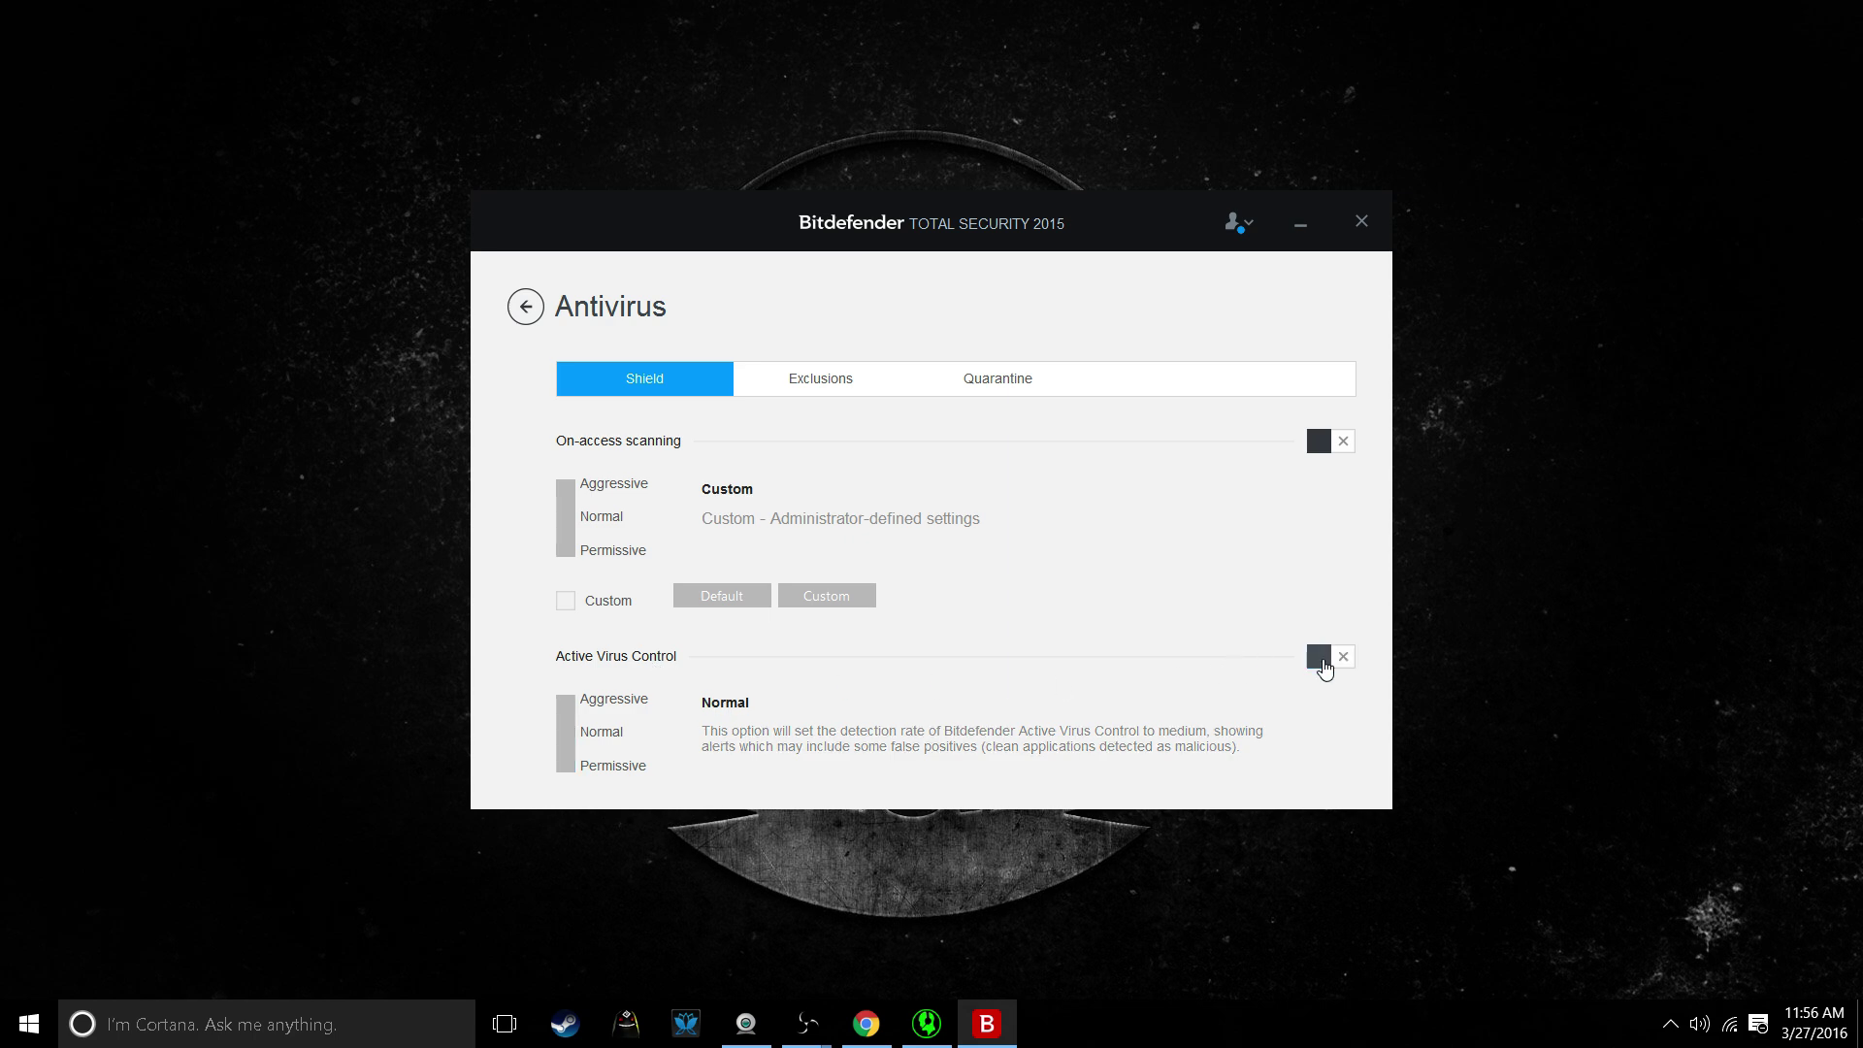
{"action": "left_click", "coordinate": [1363, 223]}
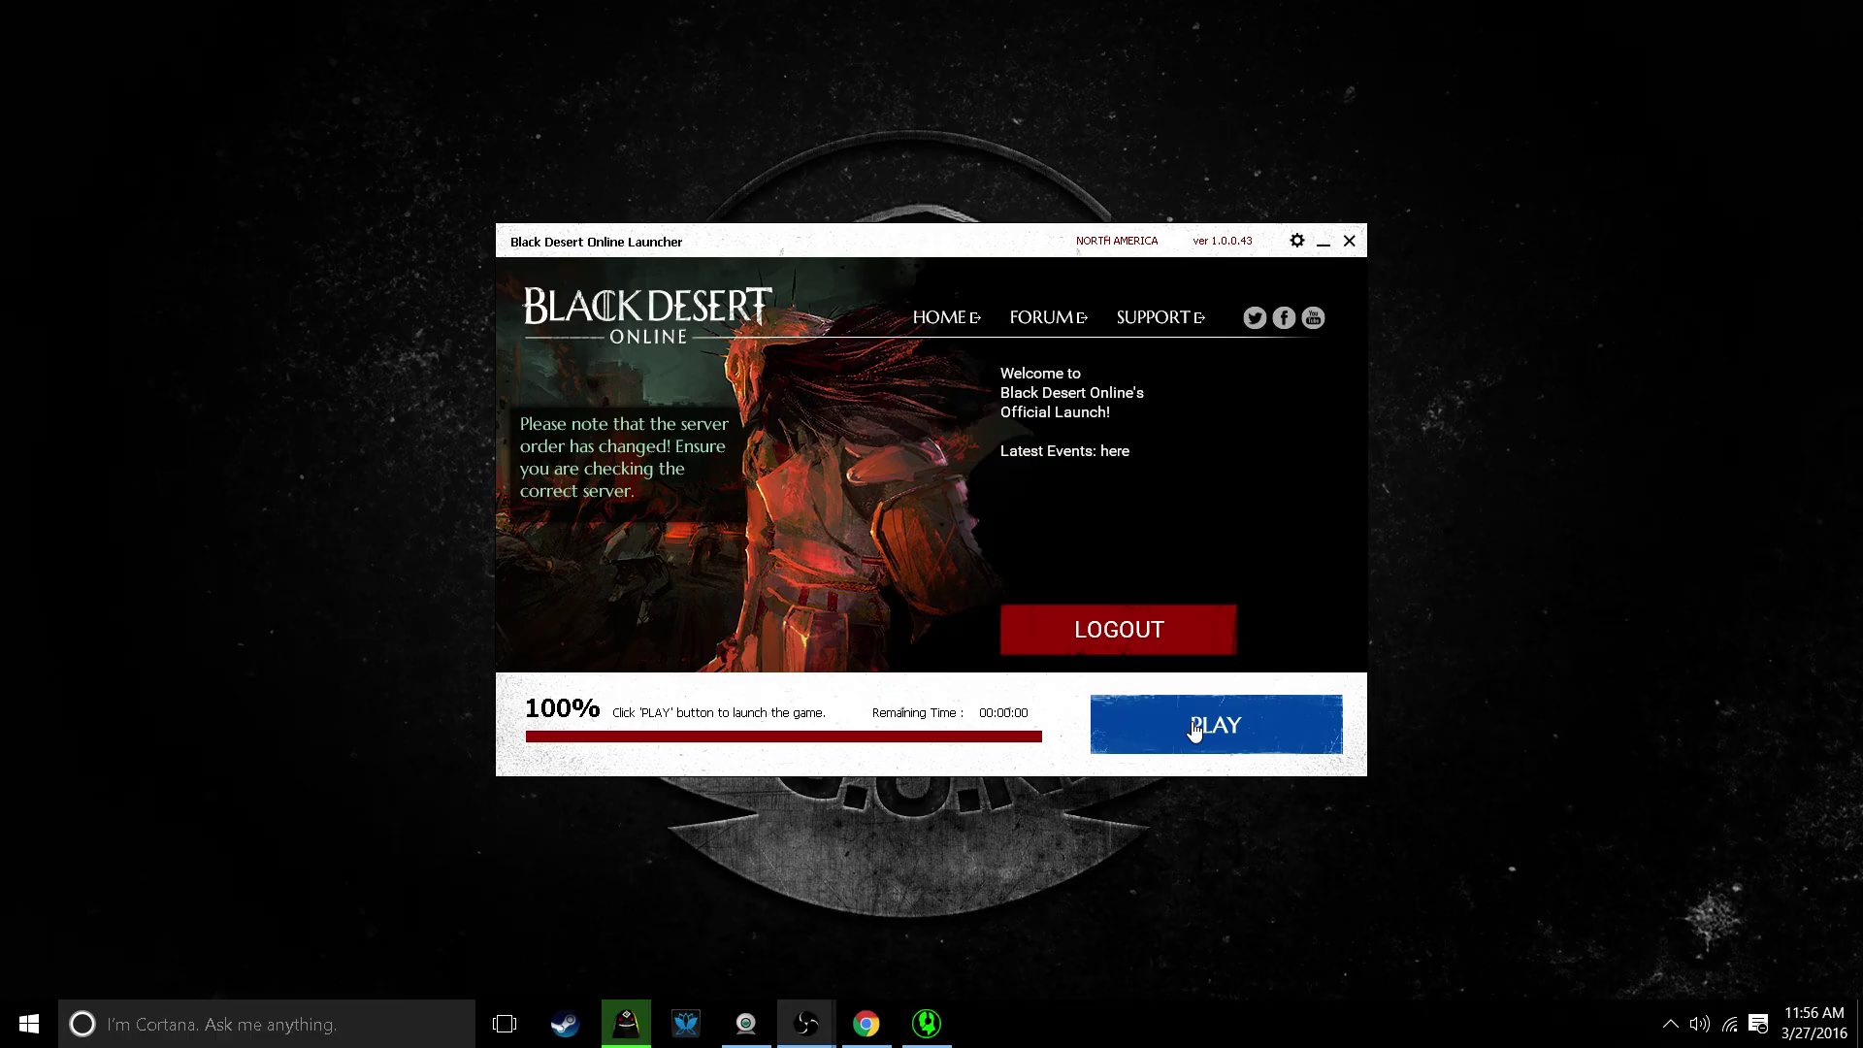
Focus the Black Desert launcher and relaunch the game to its title menu.
{"action": "left_click", "coordinate": [1193, 728]}
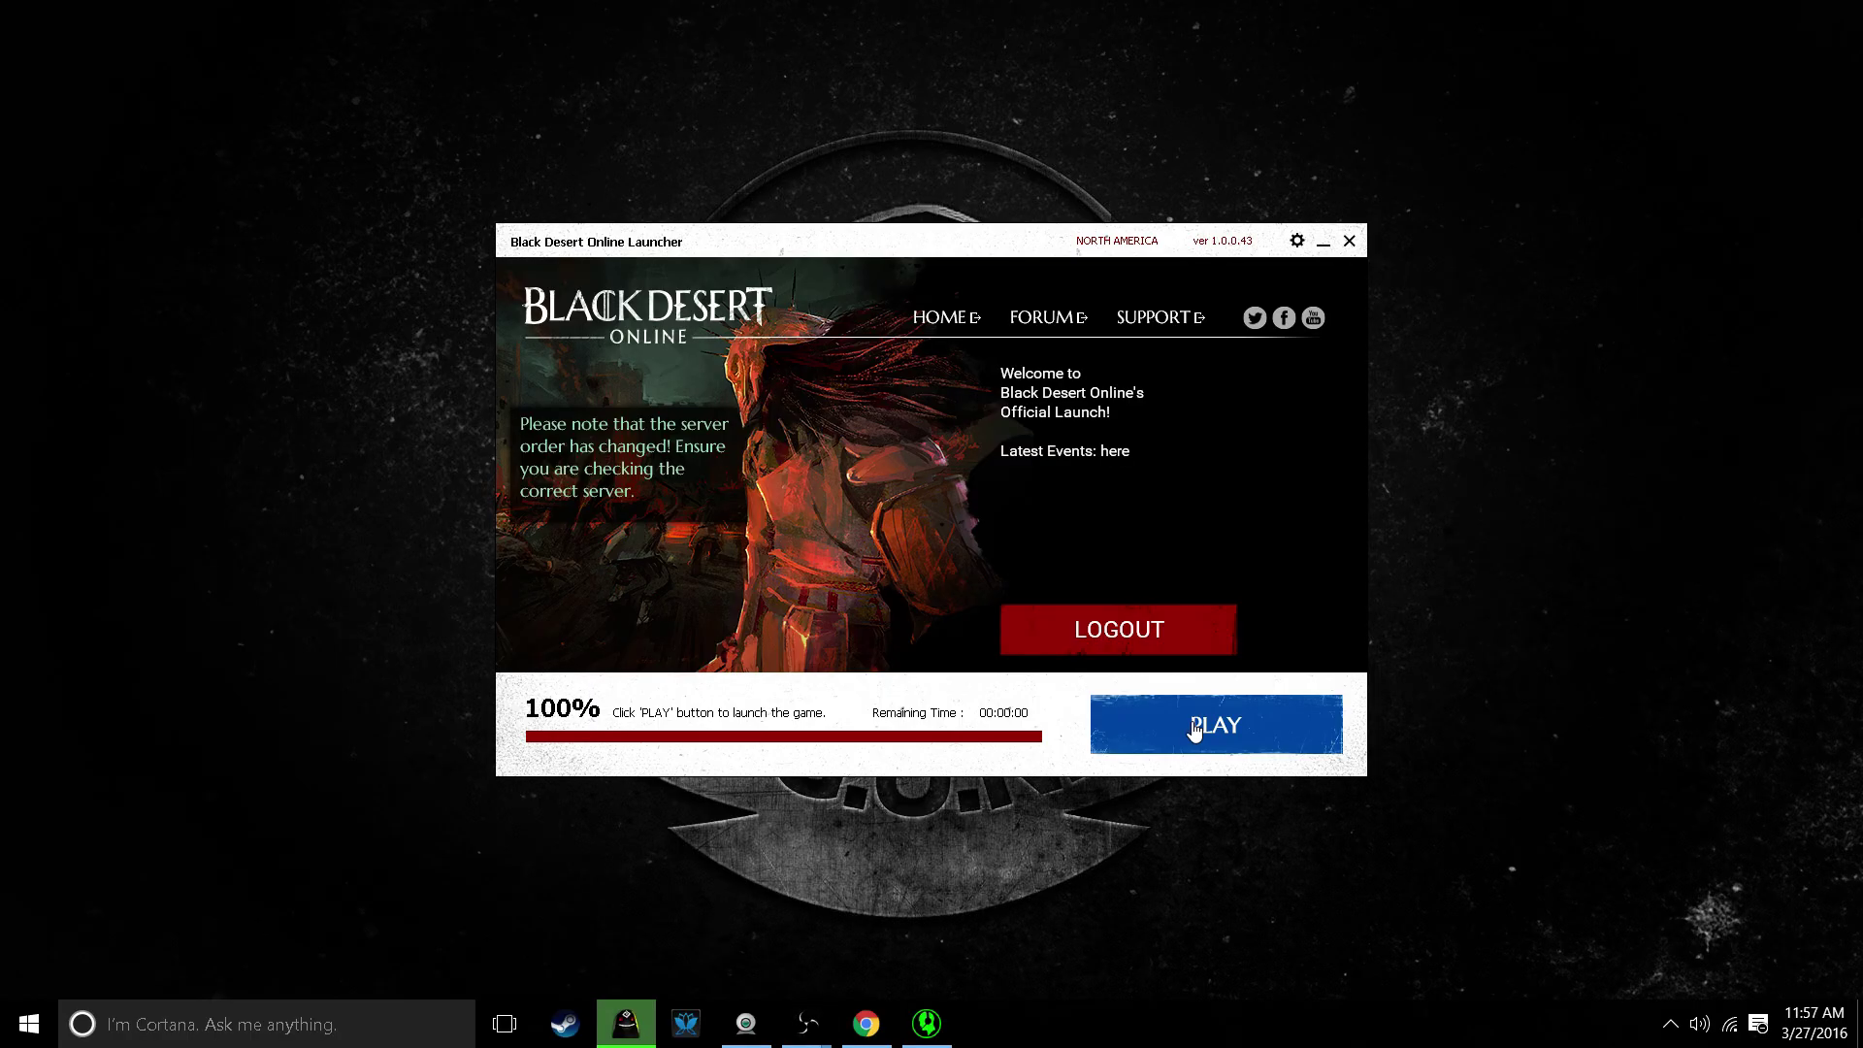
{"action": "left_click", "coordinate": [1194, 728]}
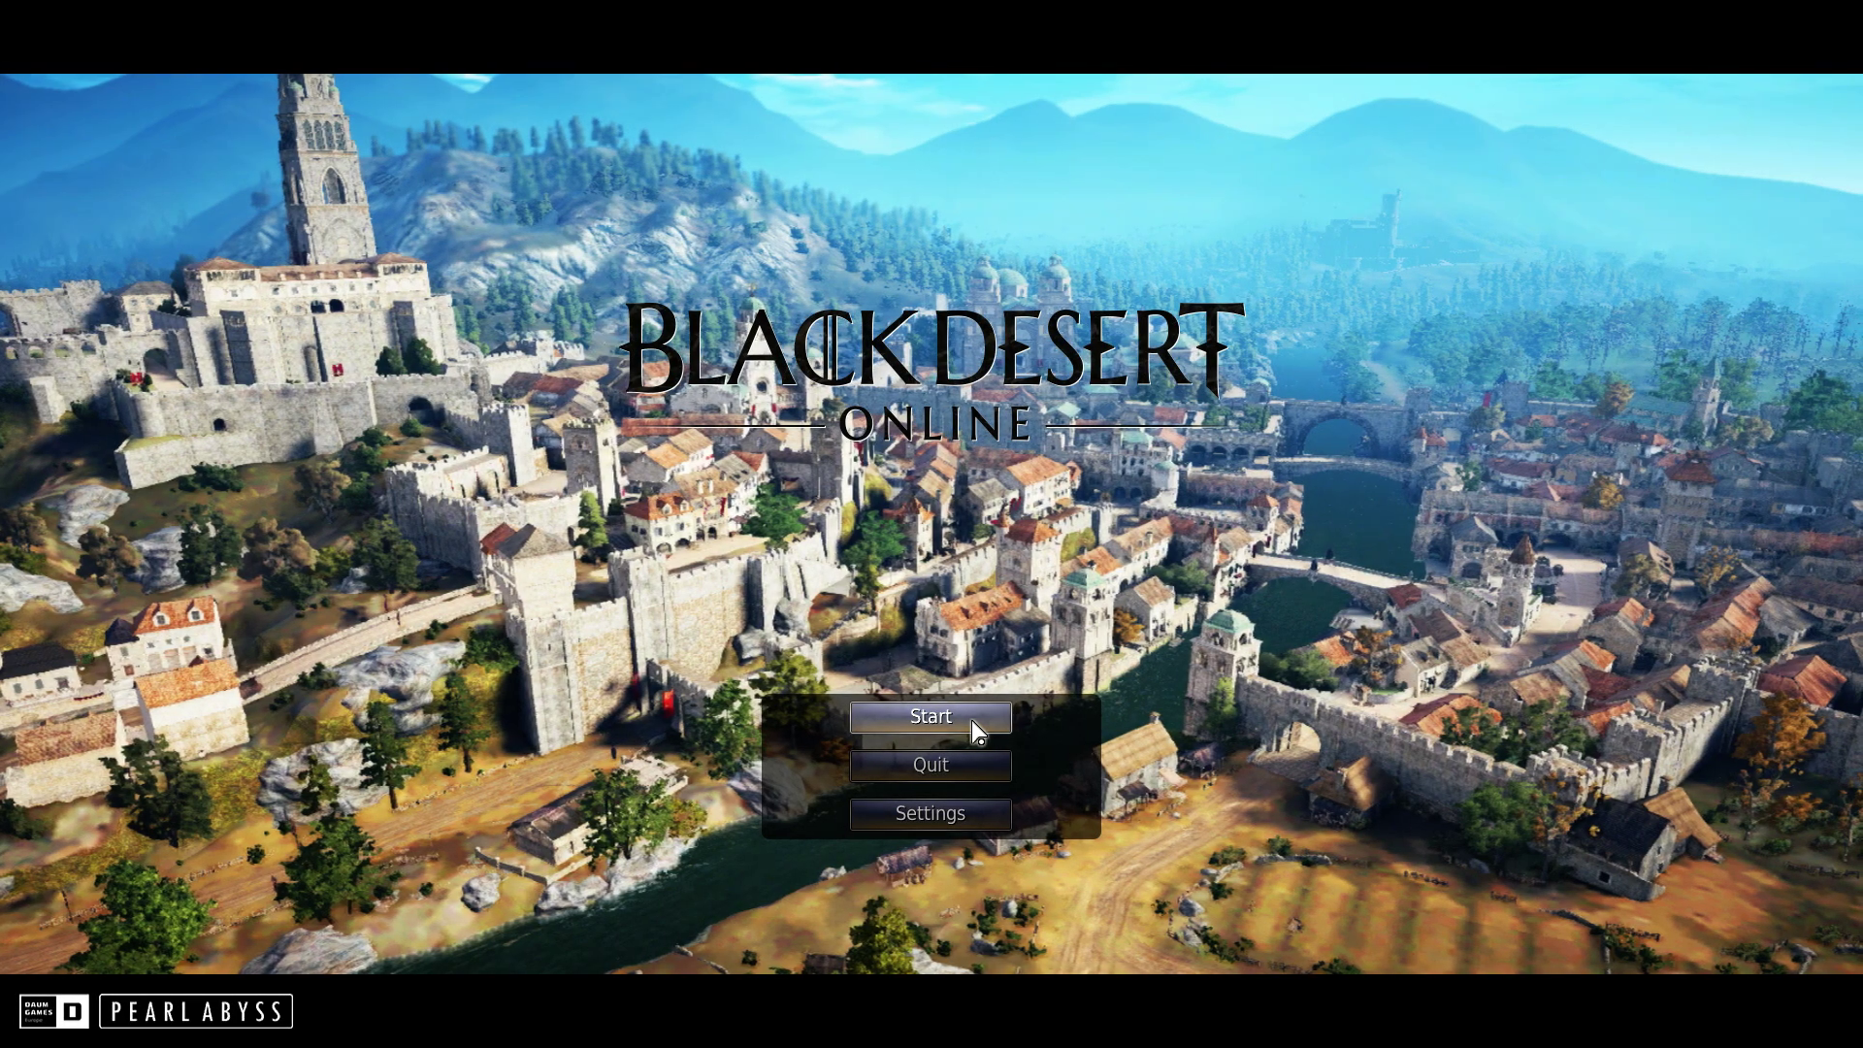
Start the game, join Orwen's Valencia O1 channel, and connect as Xykar.
{"action": "left_click", "coordinate": [990, 710]}
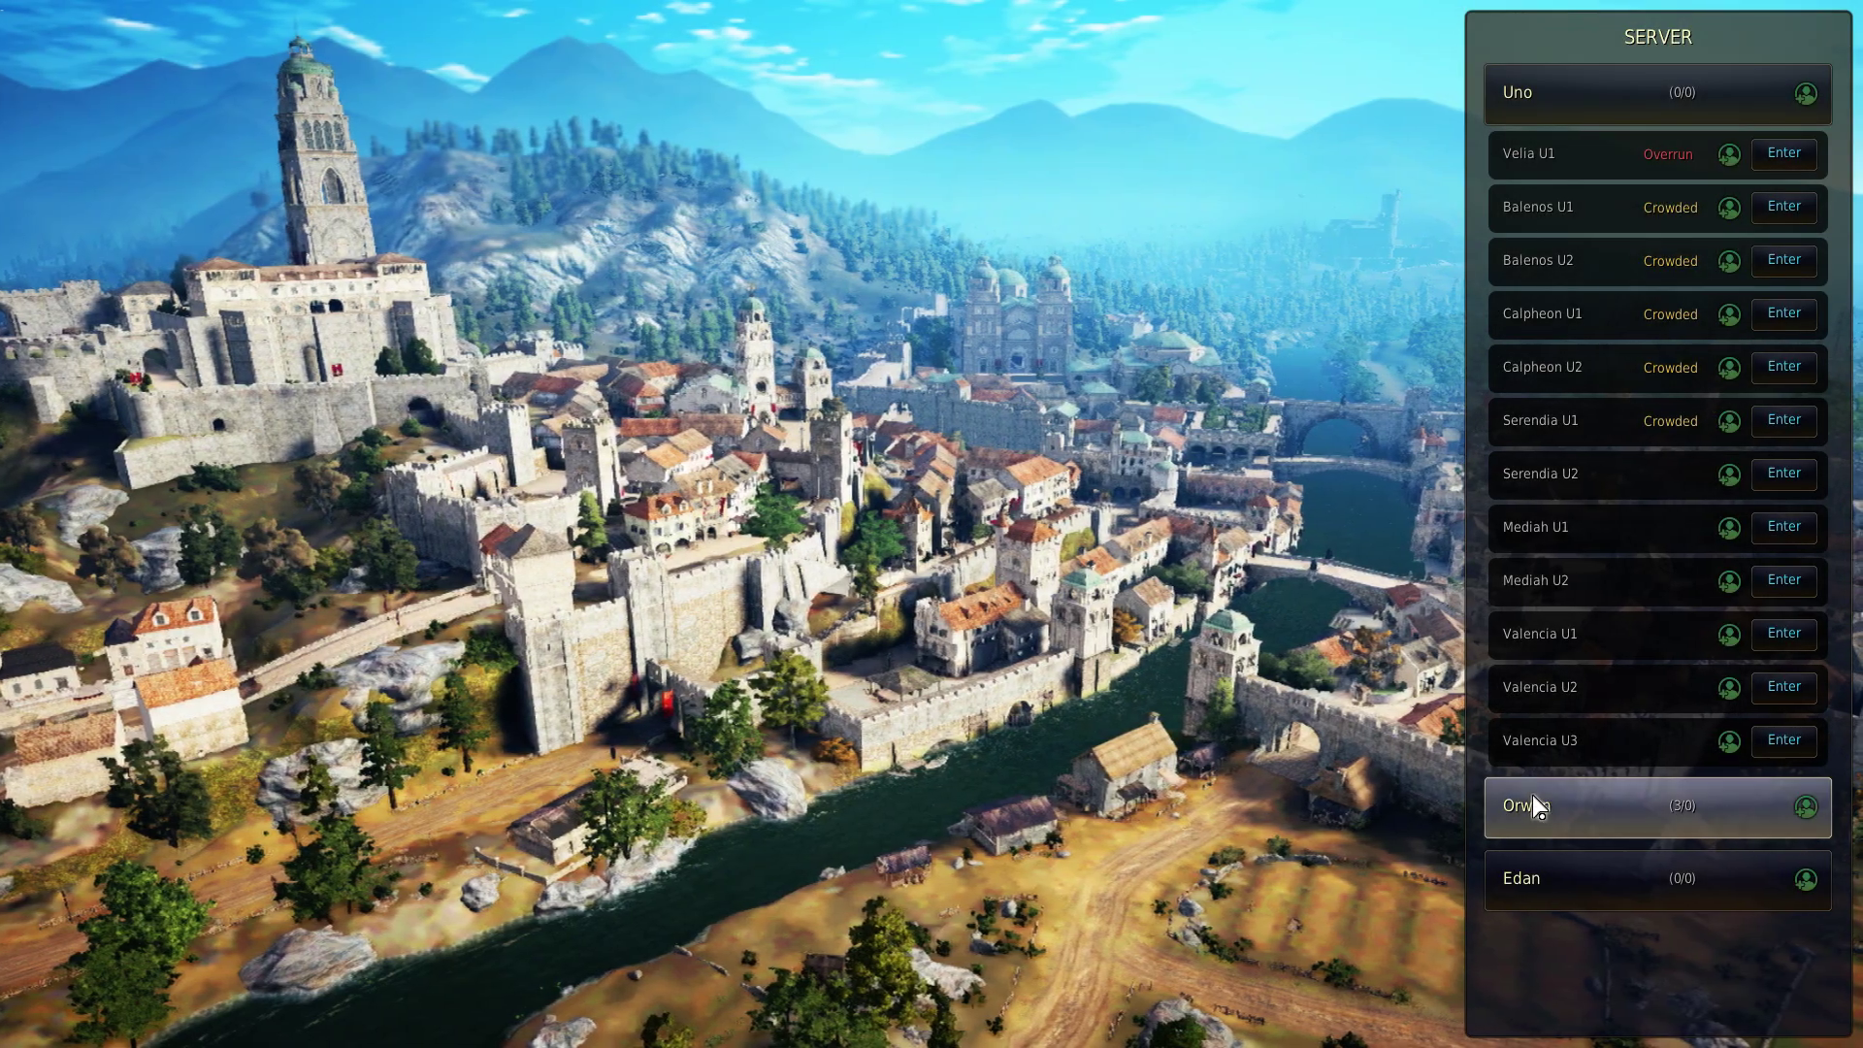
{"action": "left_click", "coordinate": [1533, 797]}
{"action": "left_click", "coordinate": [1787, 706]}
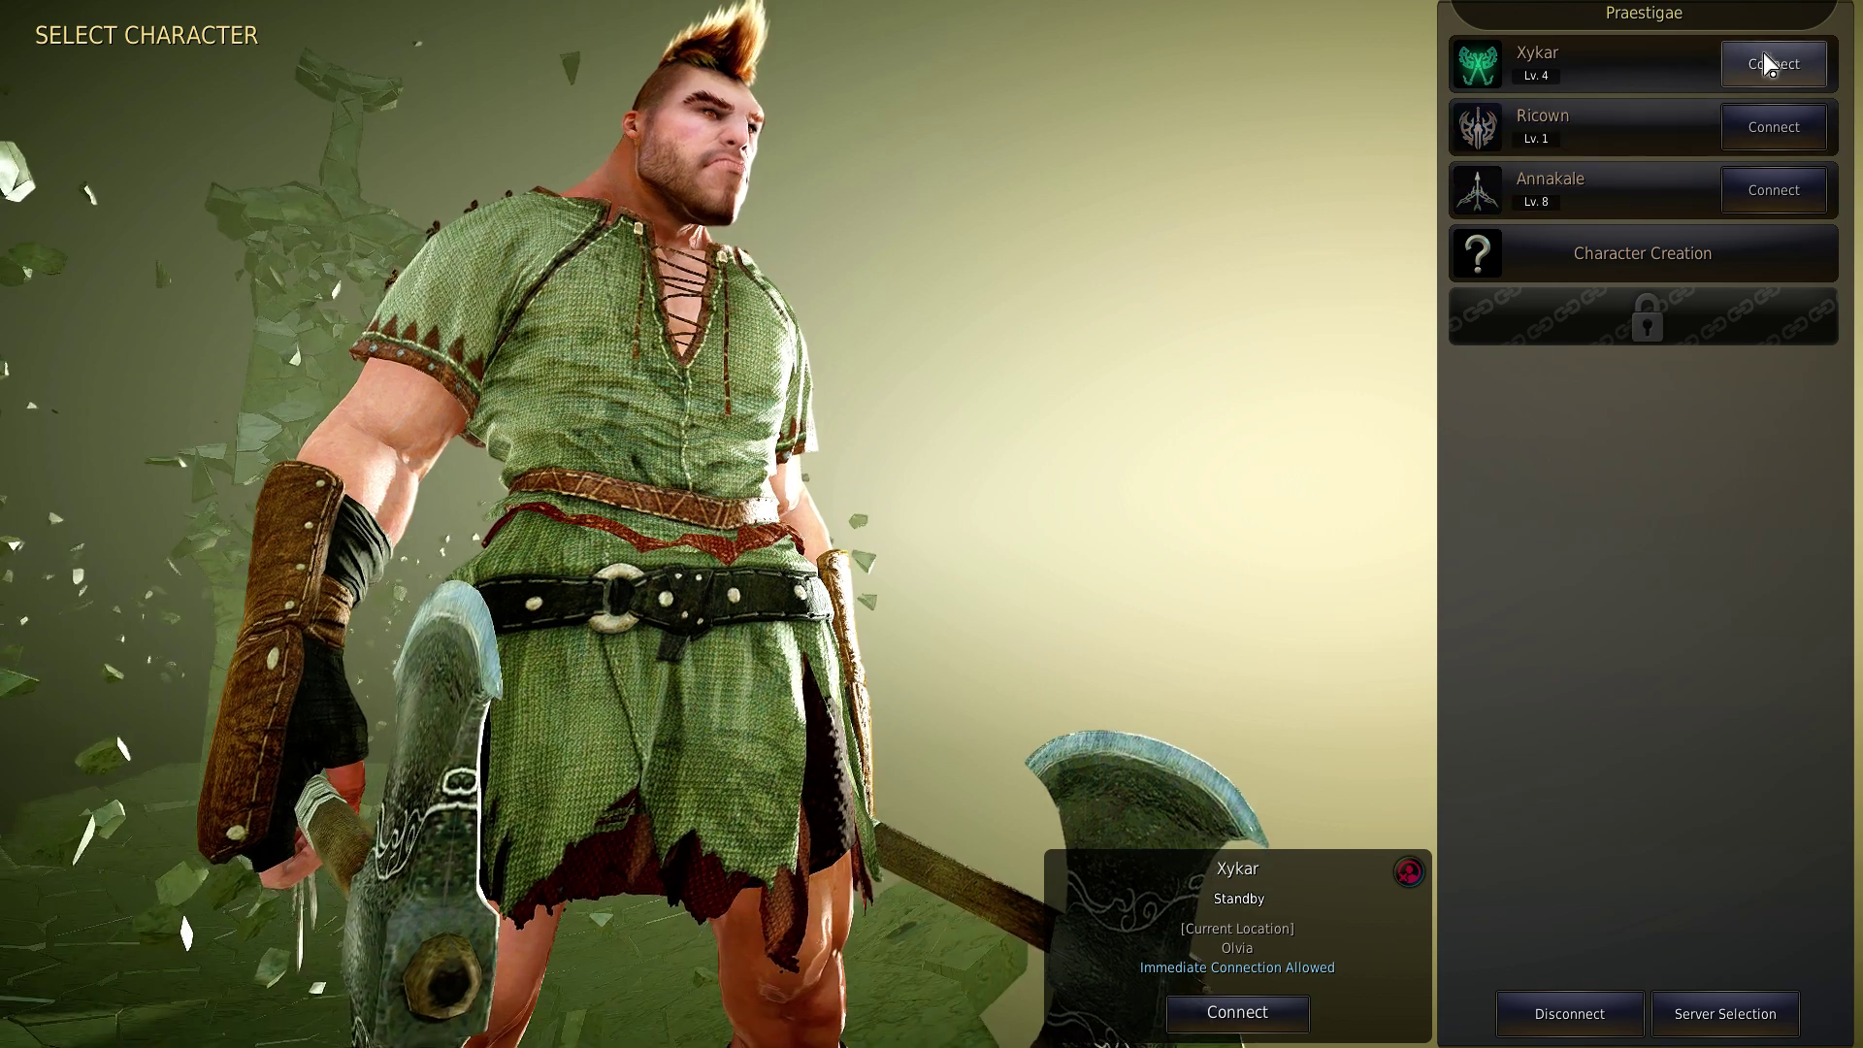
{"action": "left_click", "coordinate": [1766, 63]}
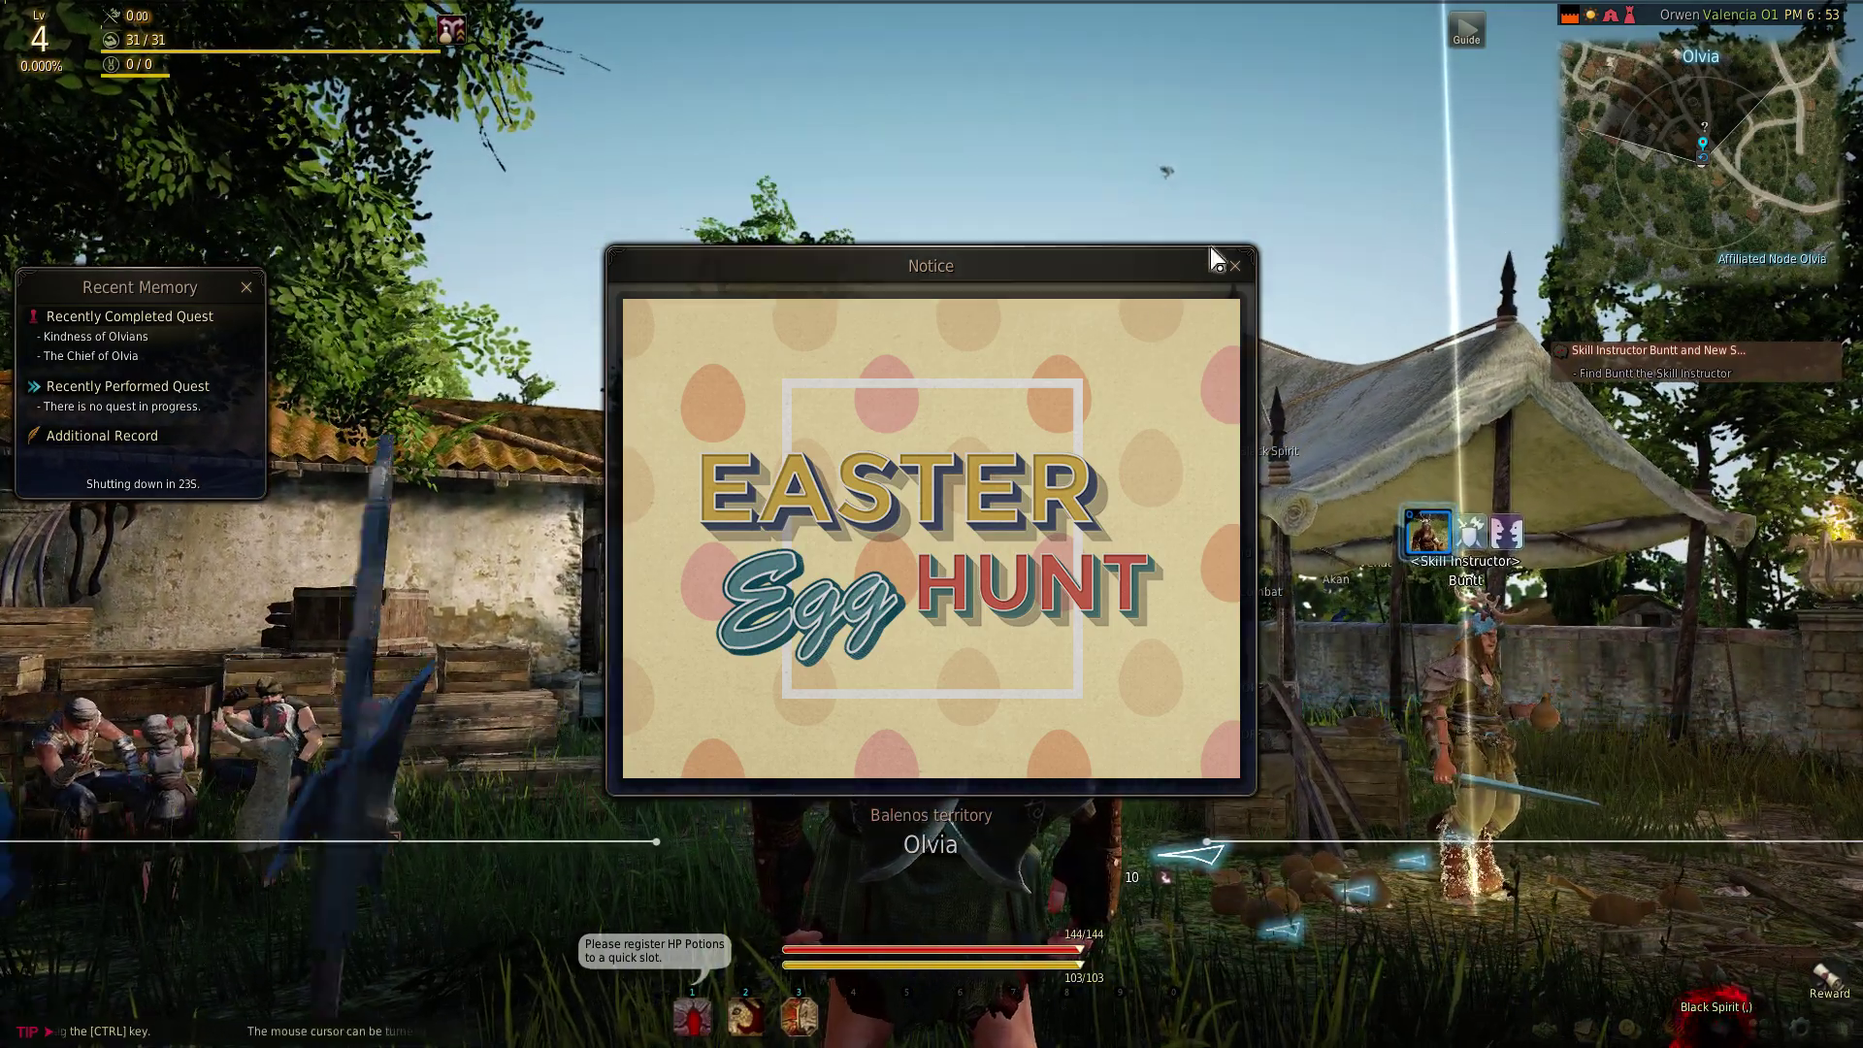
Close the Easter Egg Hunt notice, hide the cursor, and walk toward the training dummies.
{"action": "left_click", "coordinate": [1234, 264]}
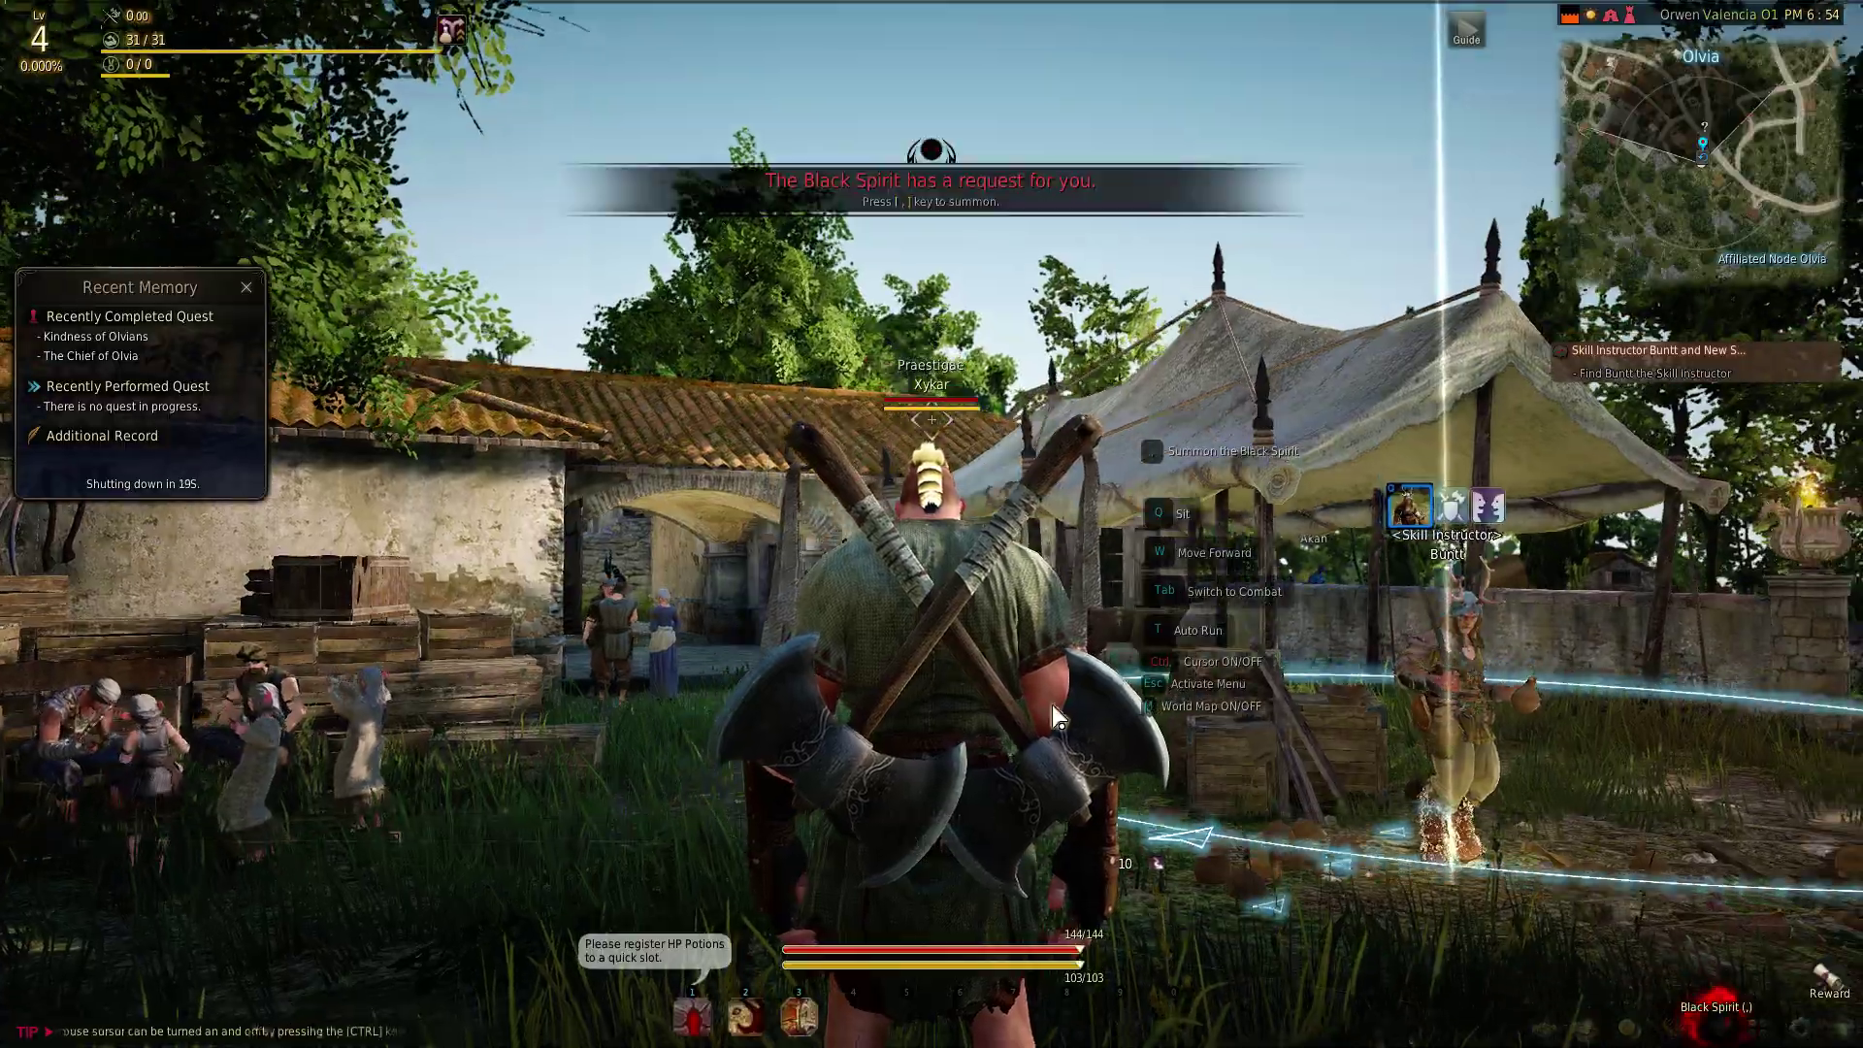
{"action": "key", "text": "ctrl"}
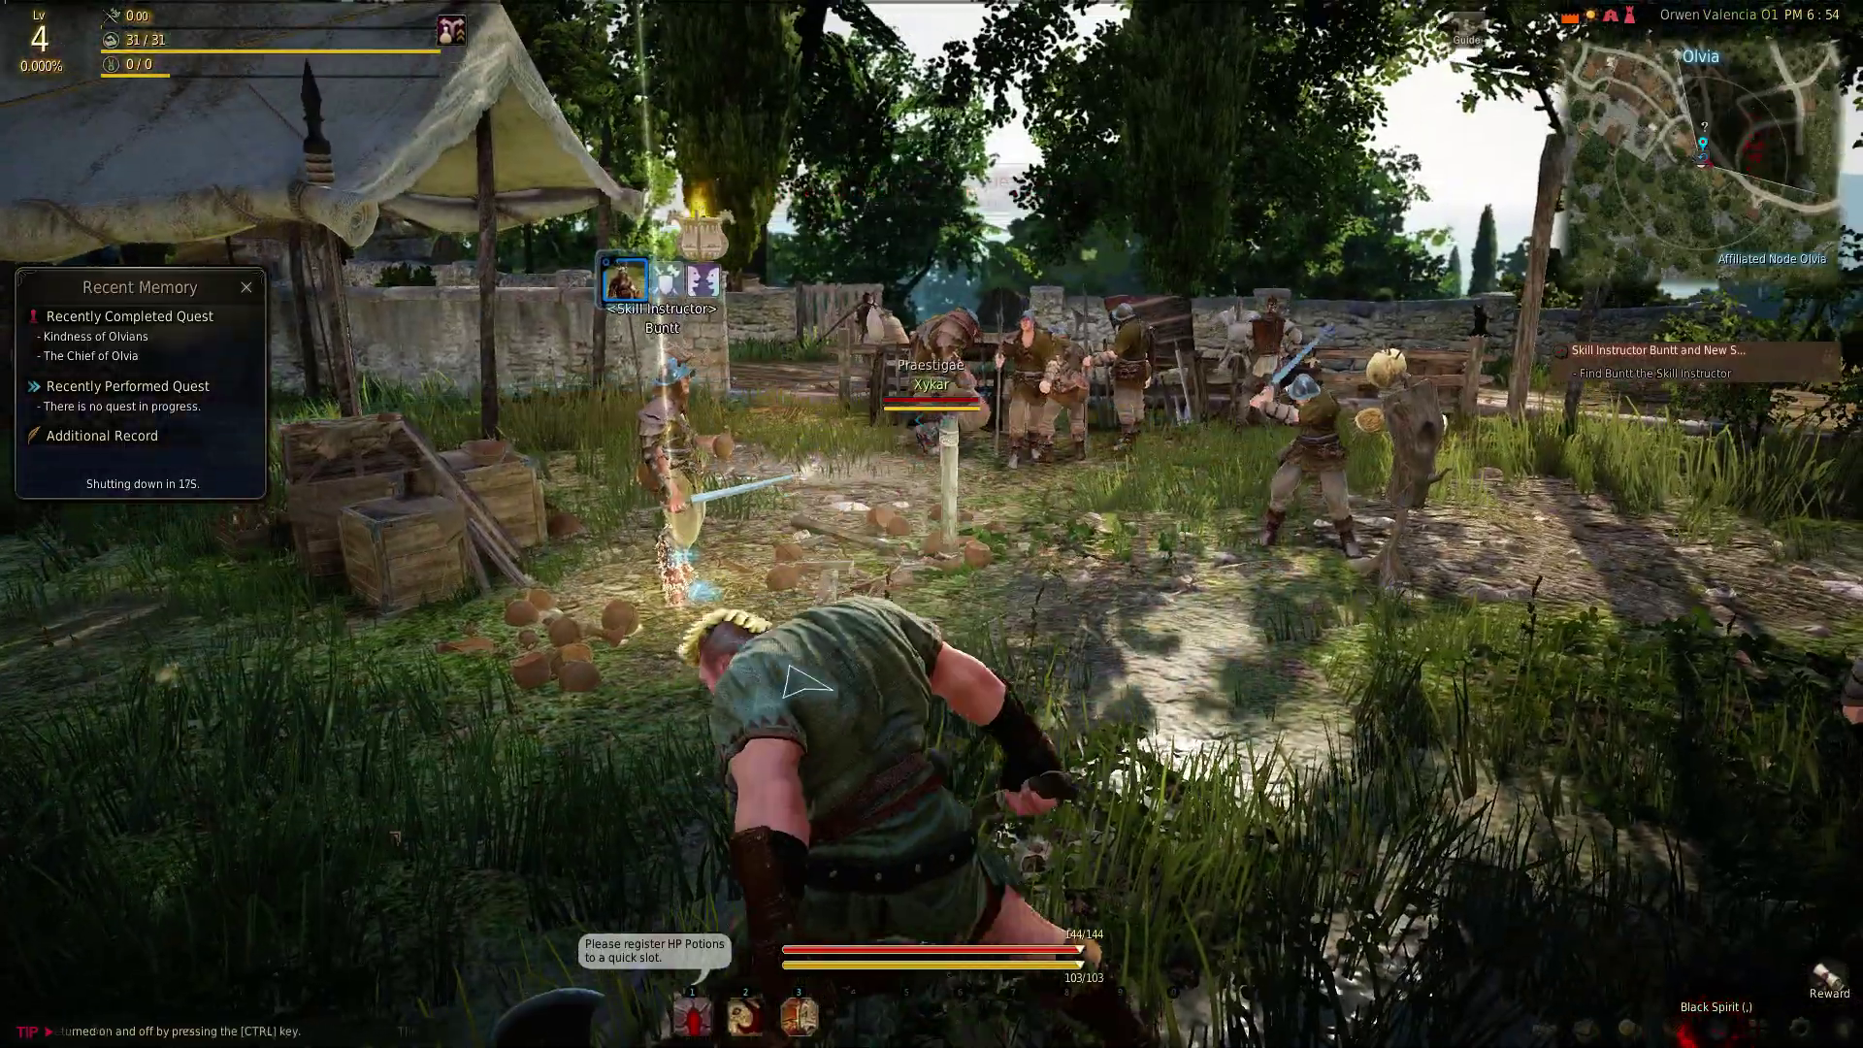
{"action": "key", "text": "w"}
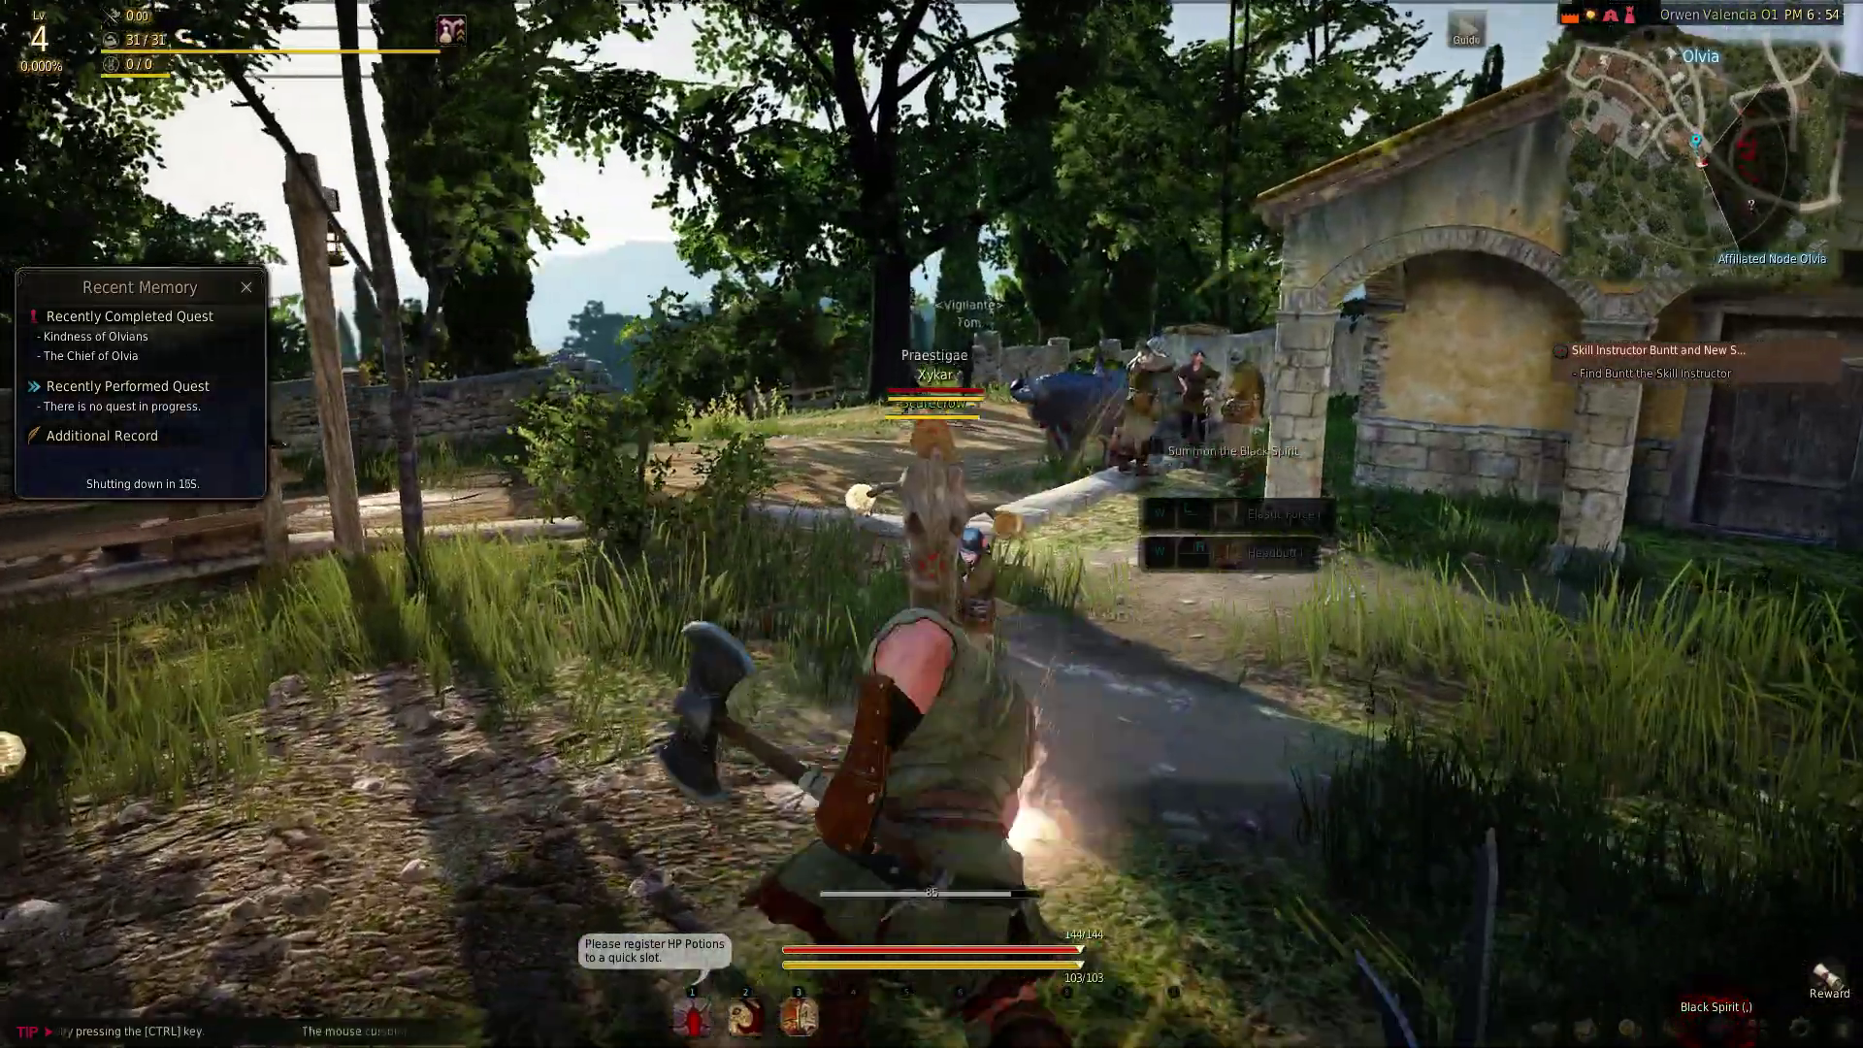
Attack the Scarecrow training dummies repeatedly with axe swings and skill attacks.
{"action": "left_click", "coordinate": [932, 524]}
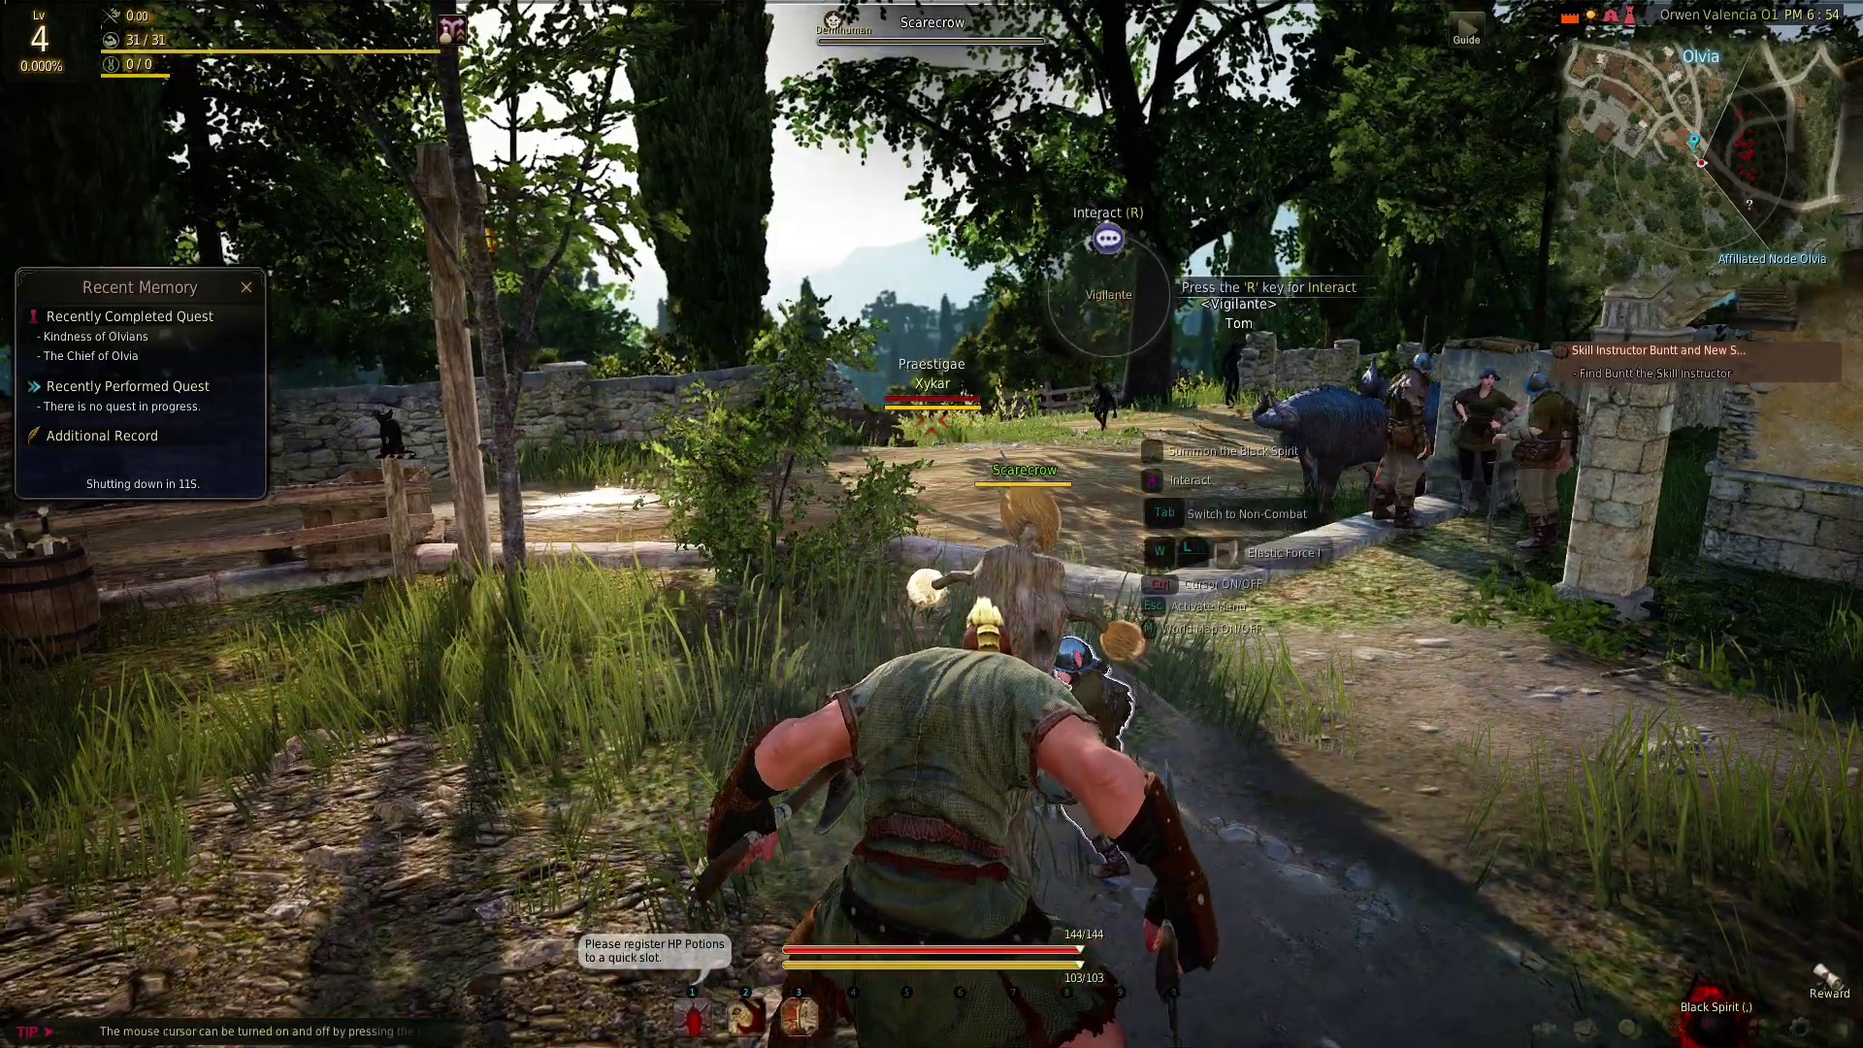
{"action": "left_click", "coordinate": [931, 525]}
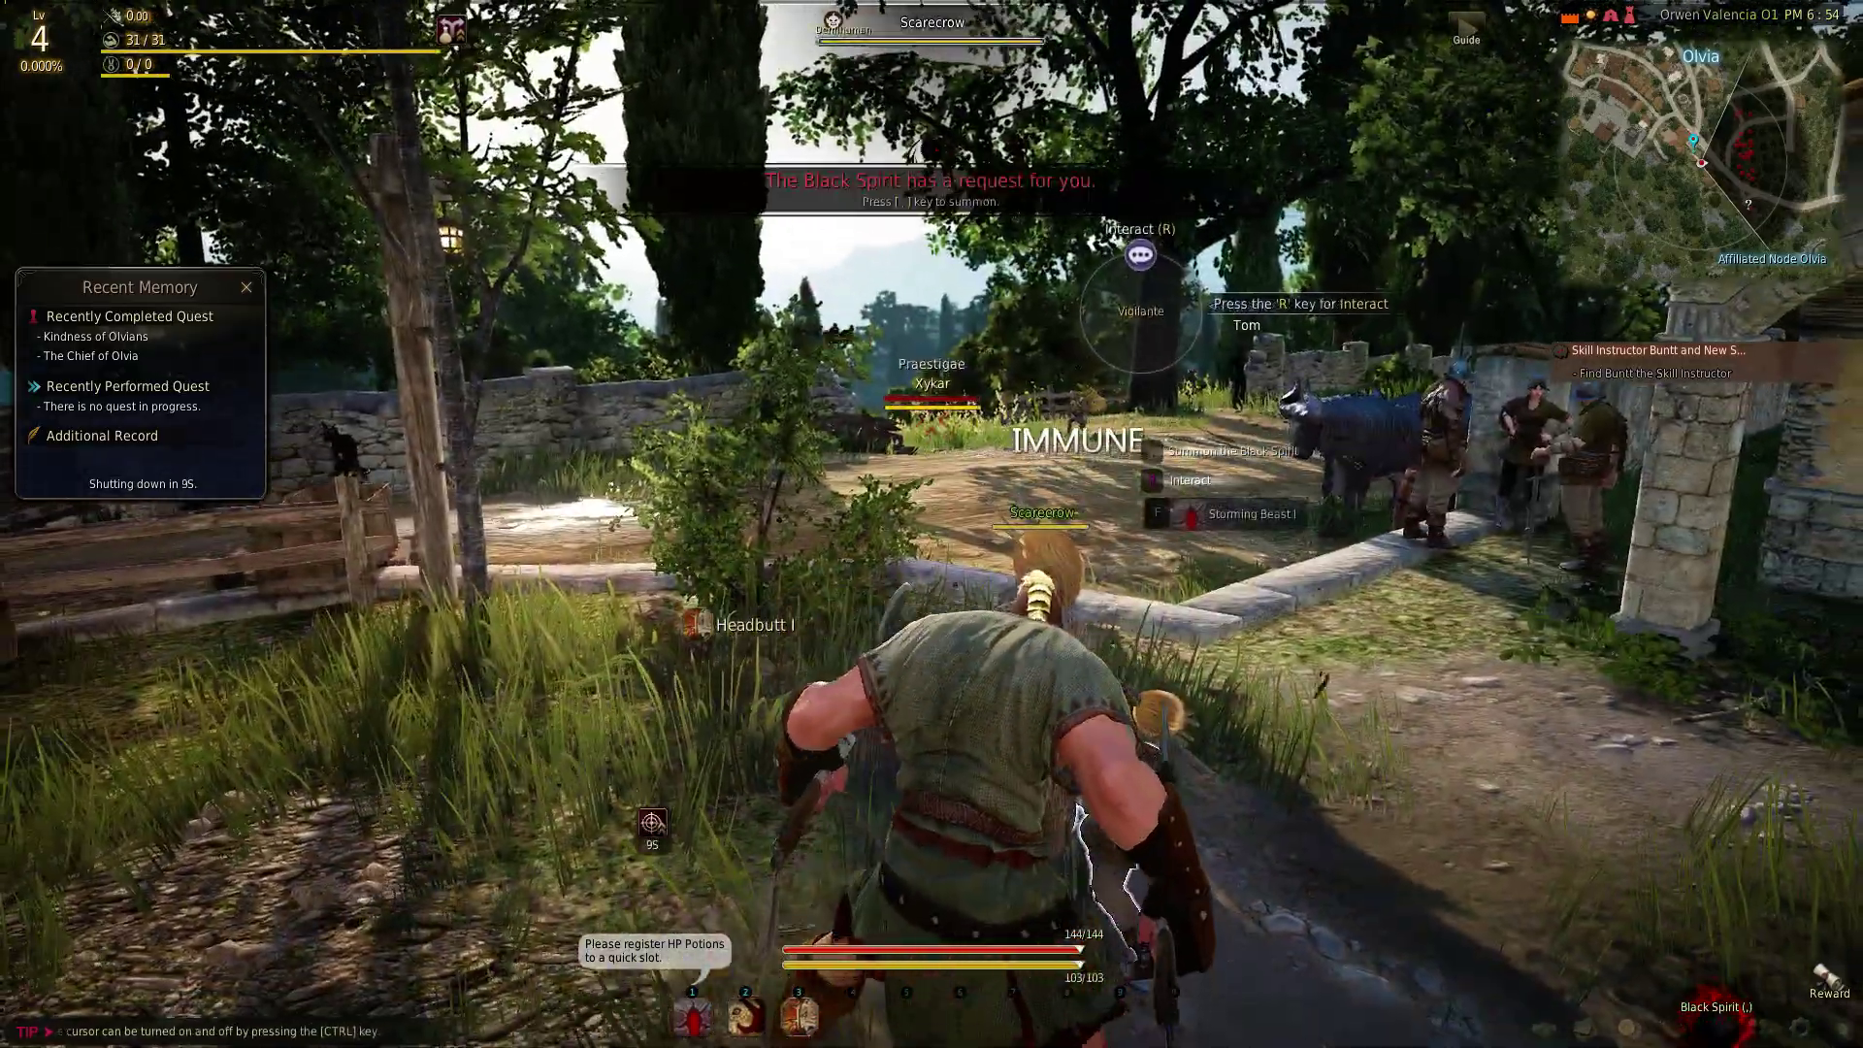
{"action": "left_click", "coordinate": [932, 524]}
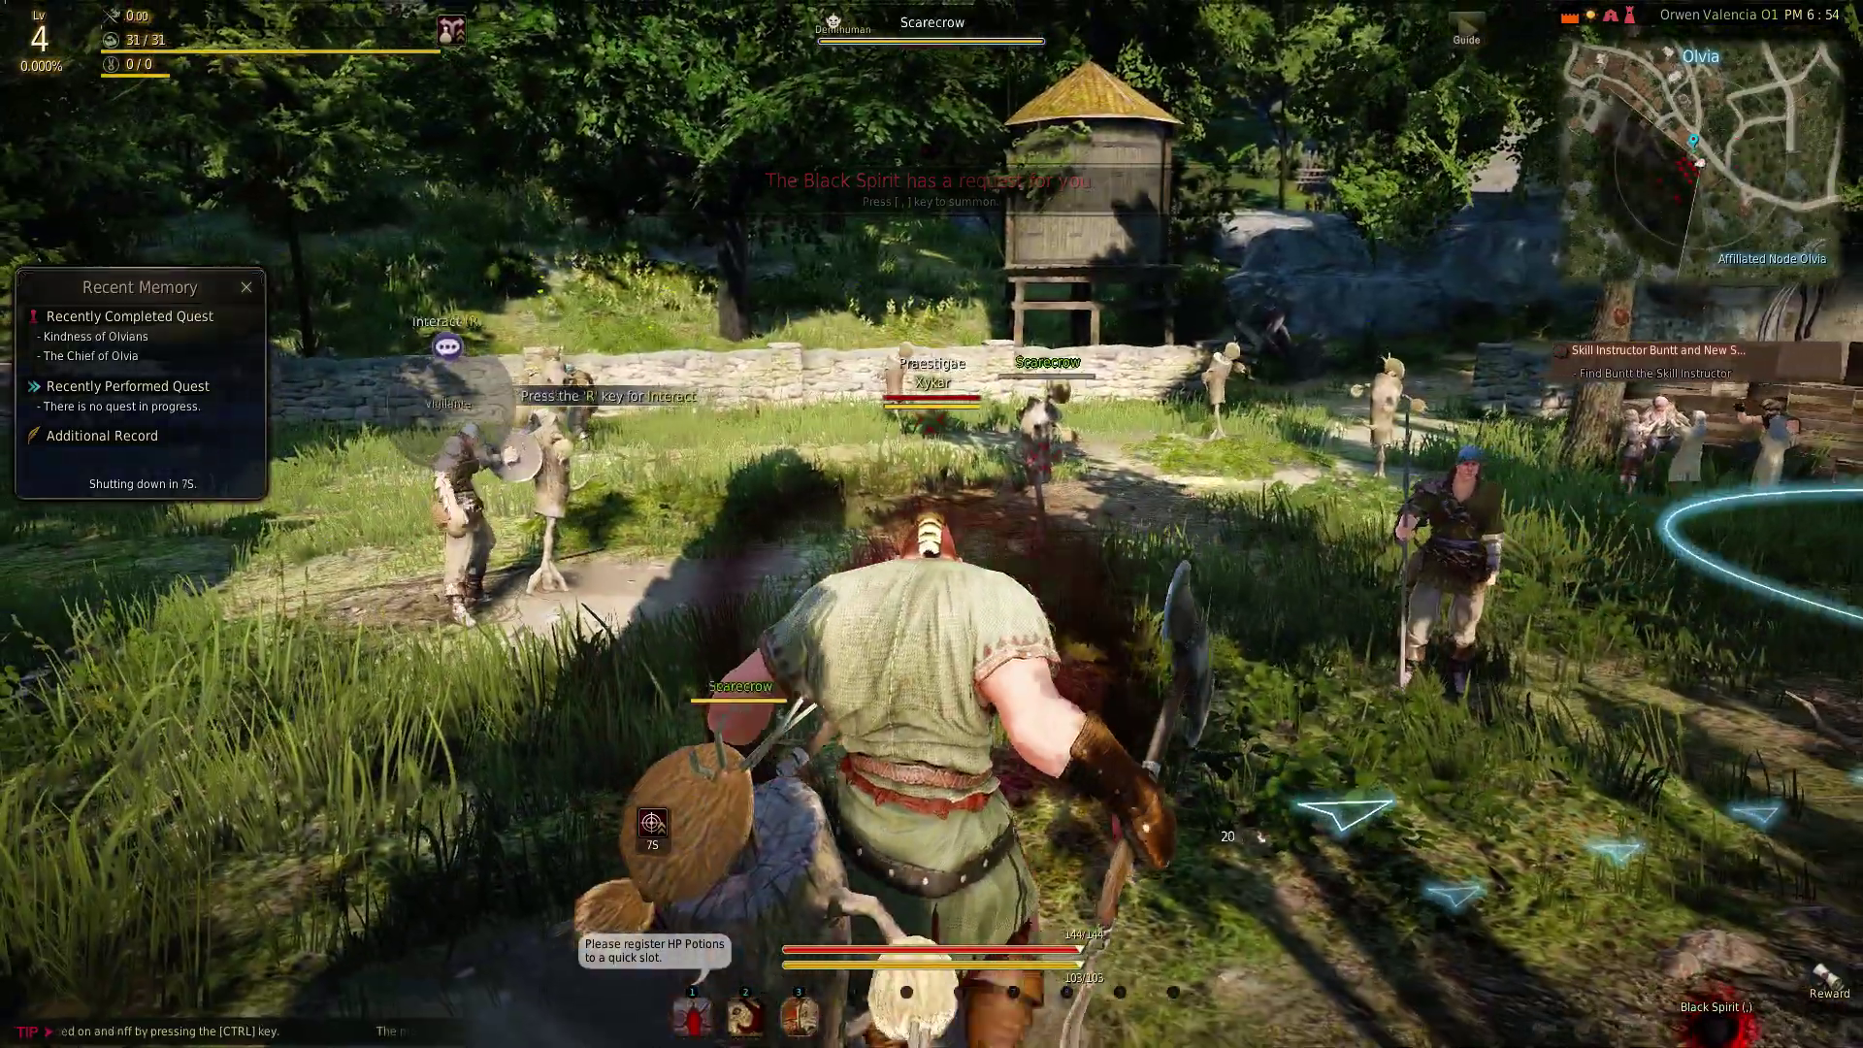
{"action": "left_click", "coordinate": [931, 524]}
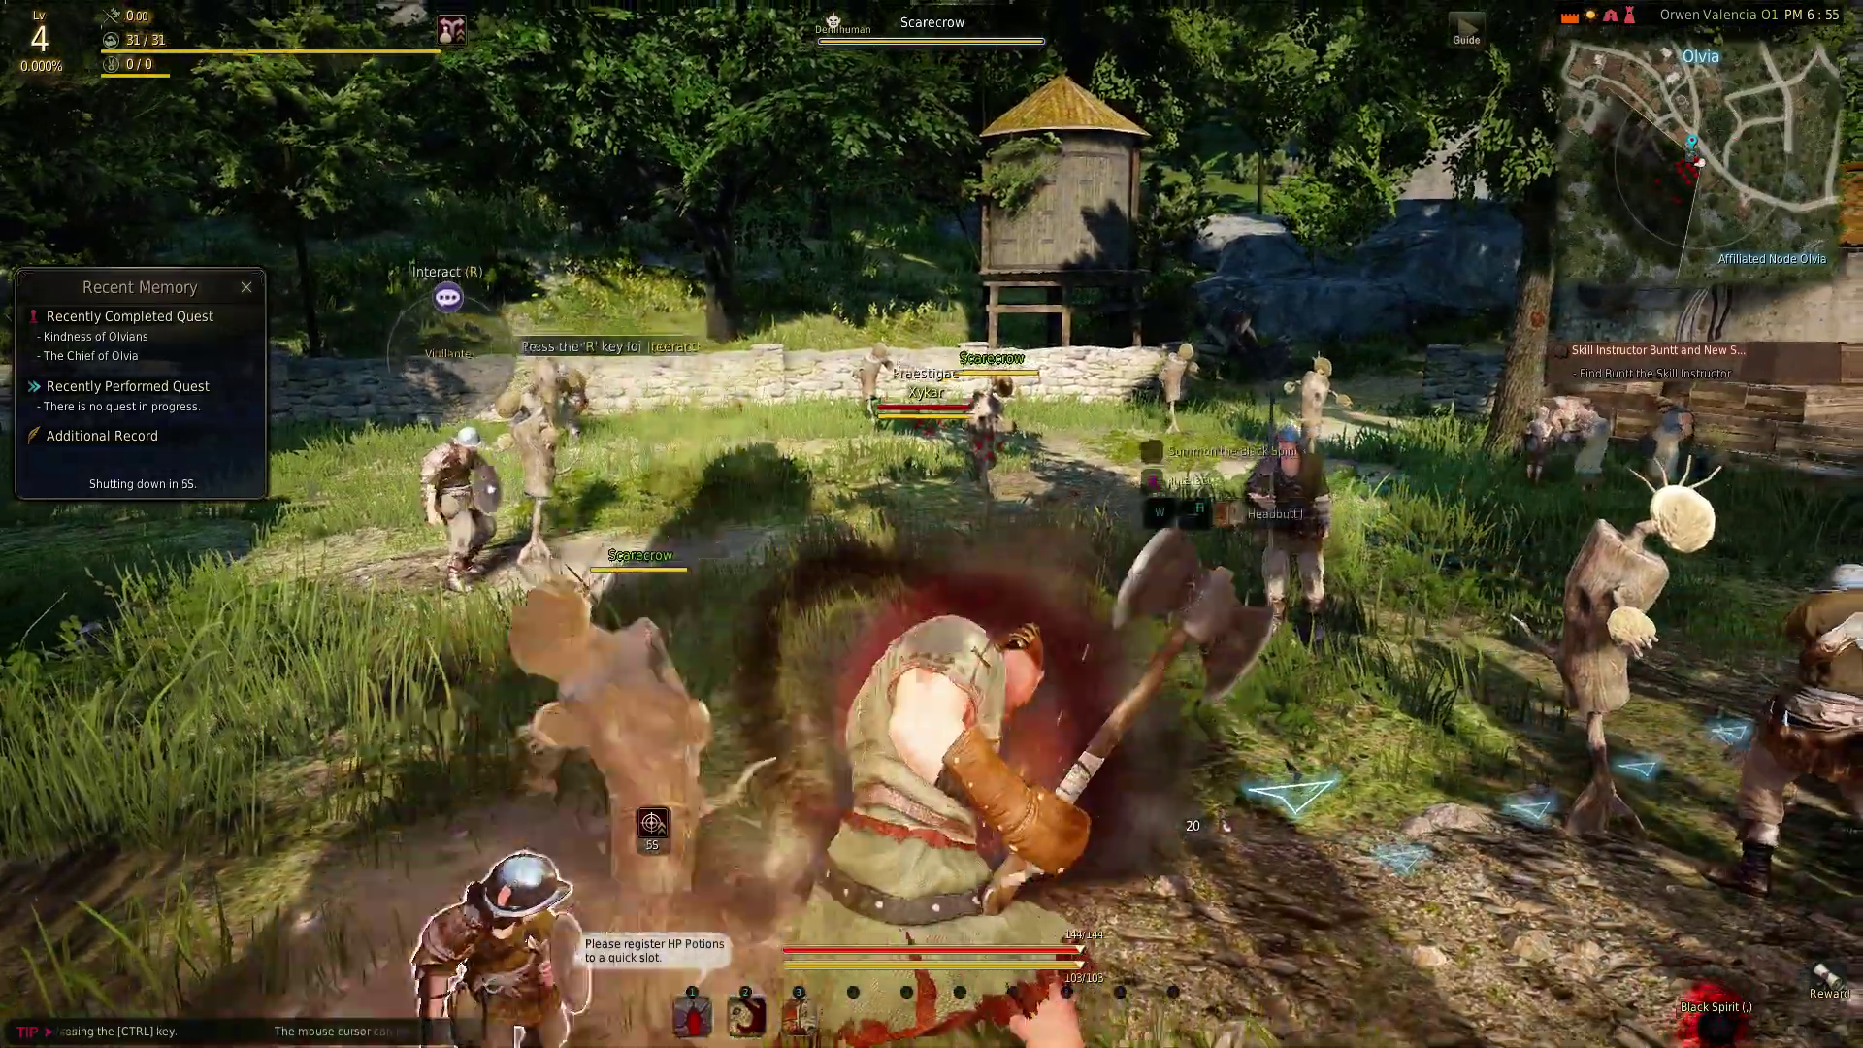
{"action": "left_click", "coordinate": [931, 524]}
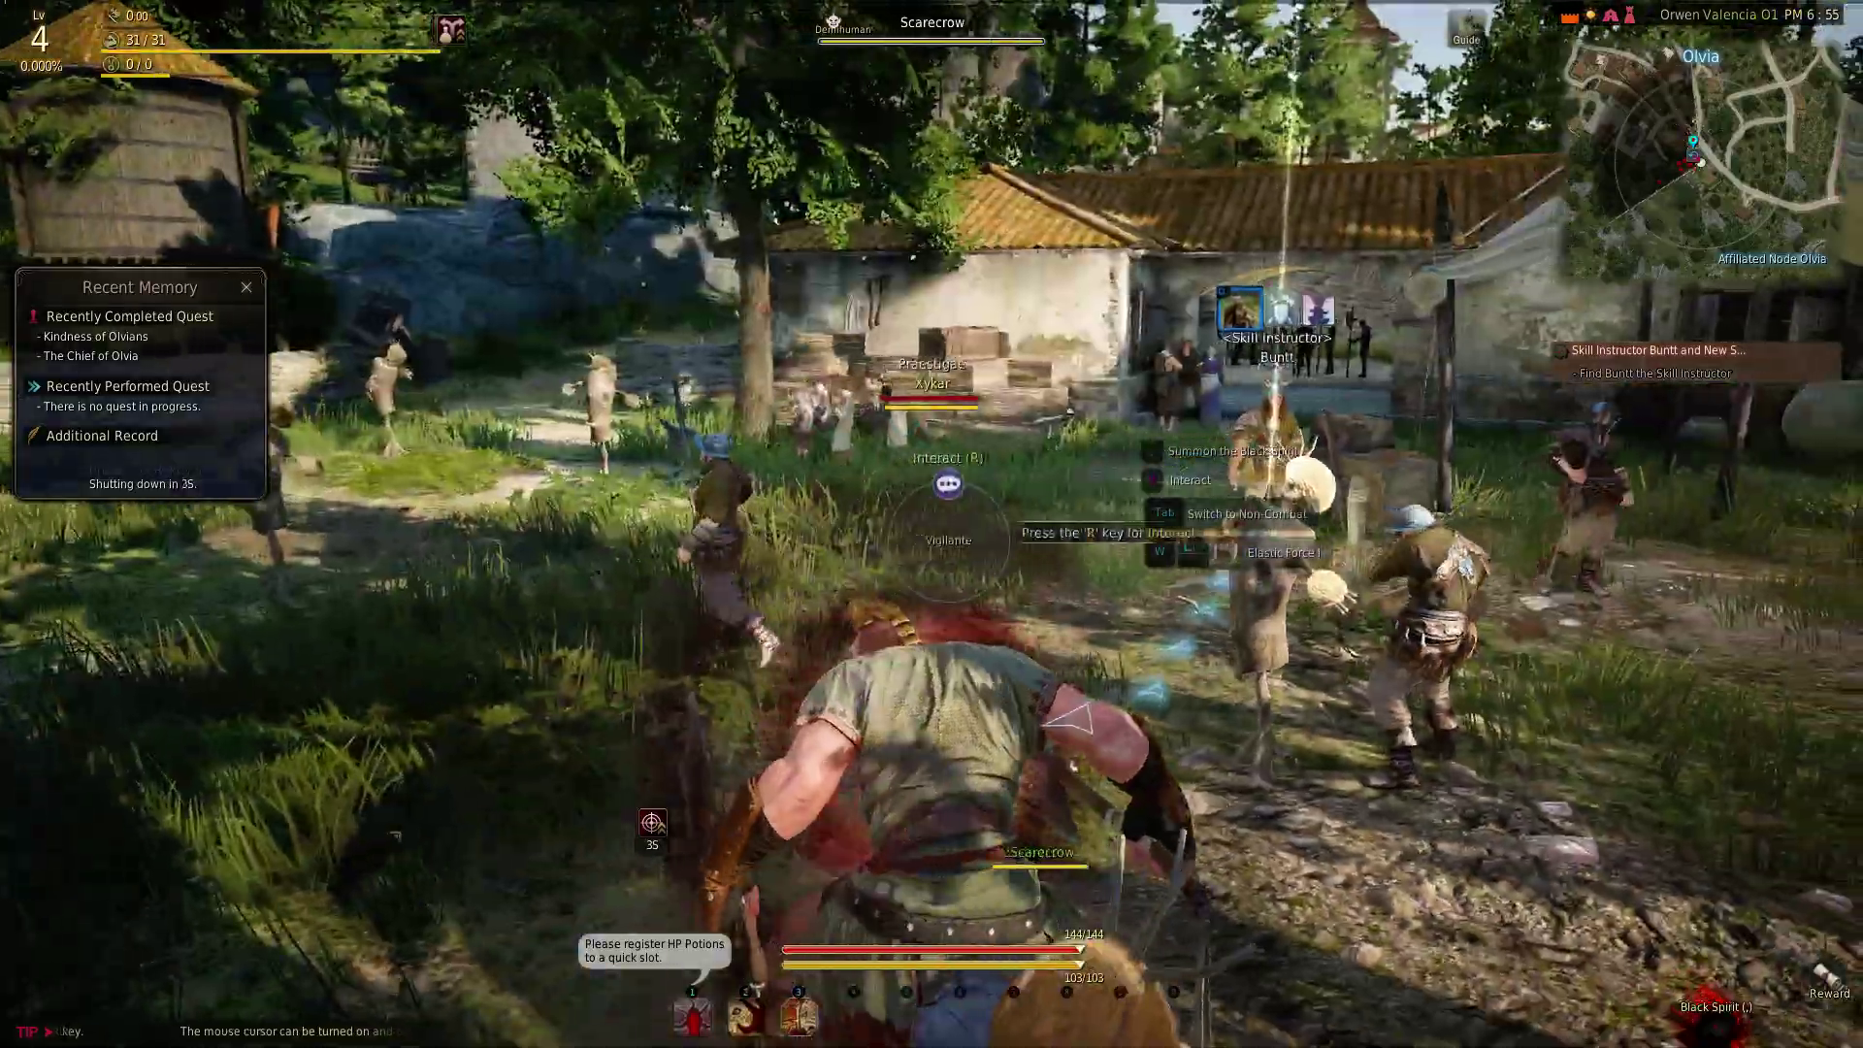
{"action": "left_click", "coordinate": [931, 525]}
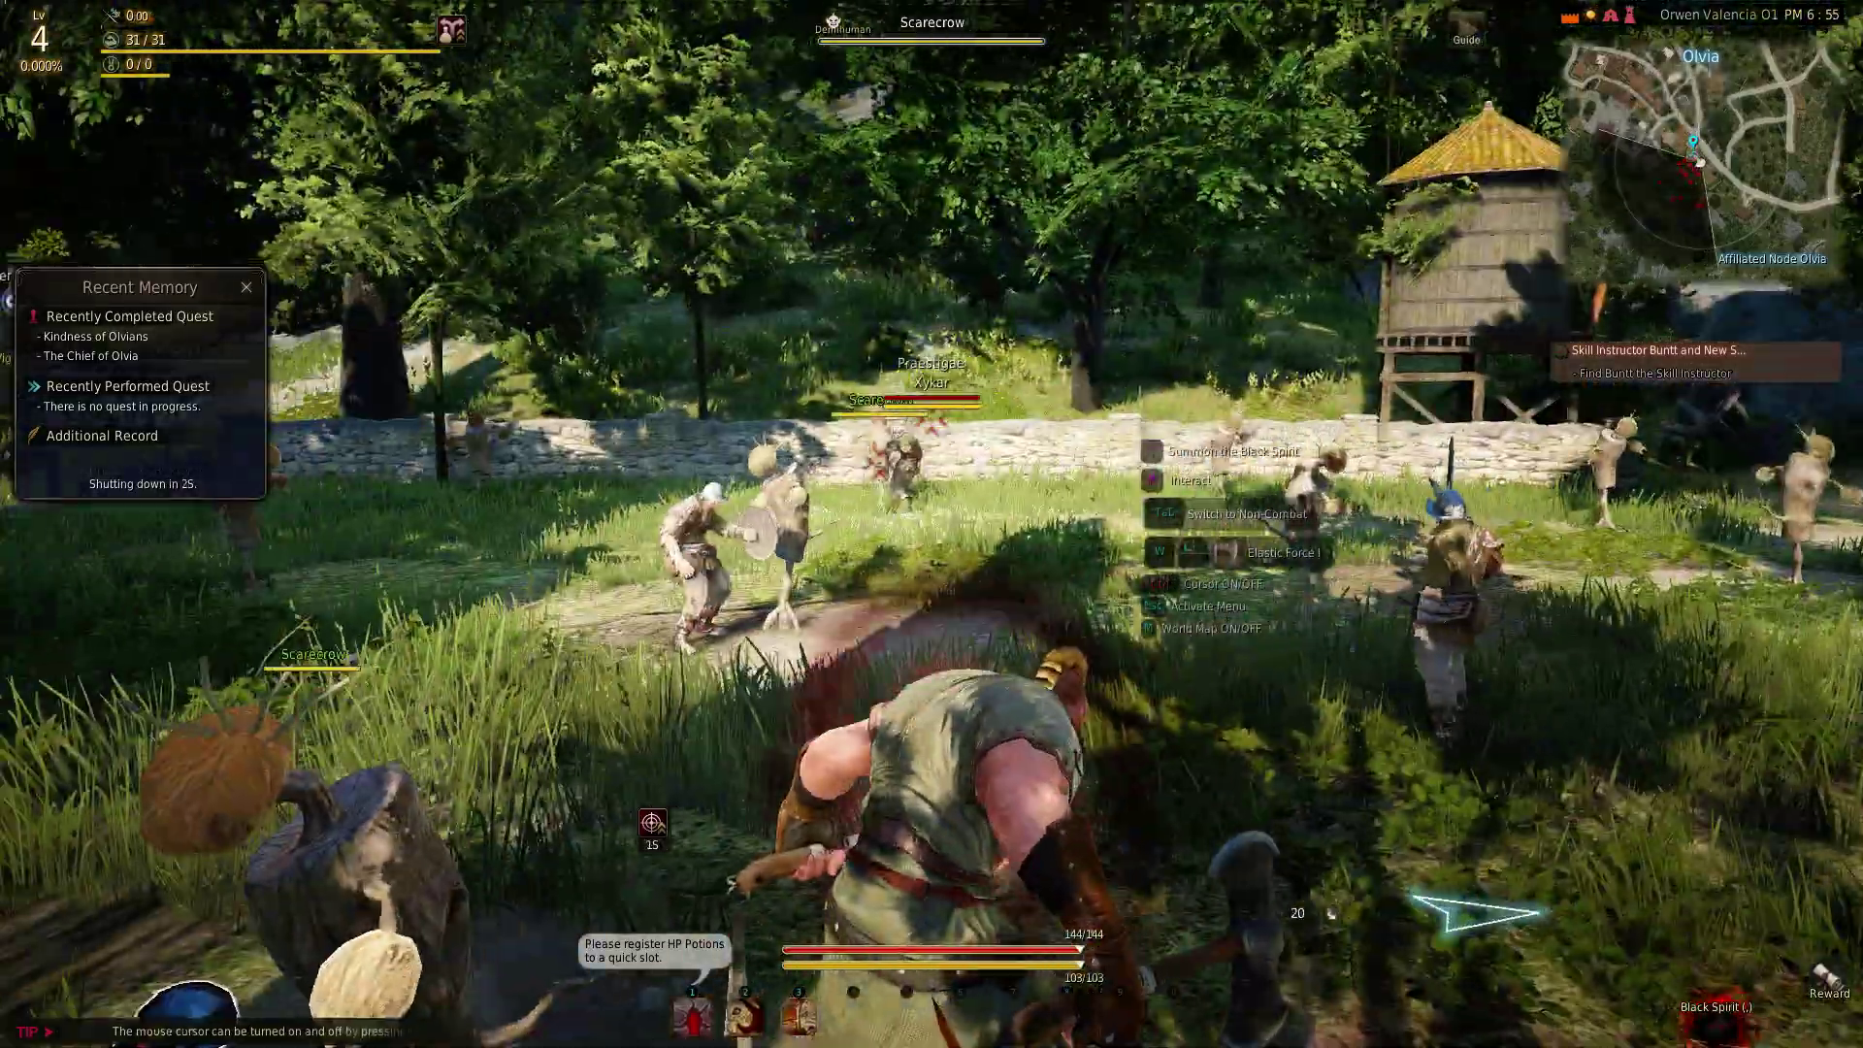
{"action": "left_click", "coordinate": [933, 524]}
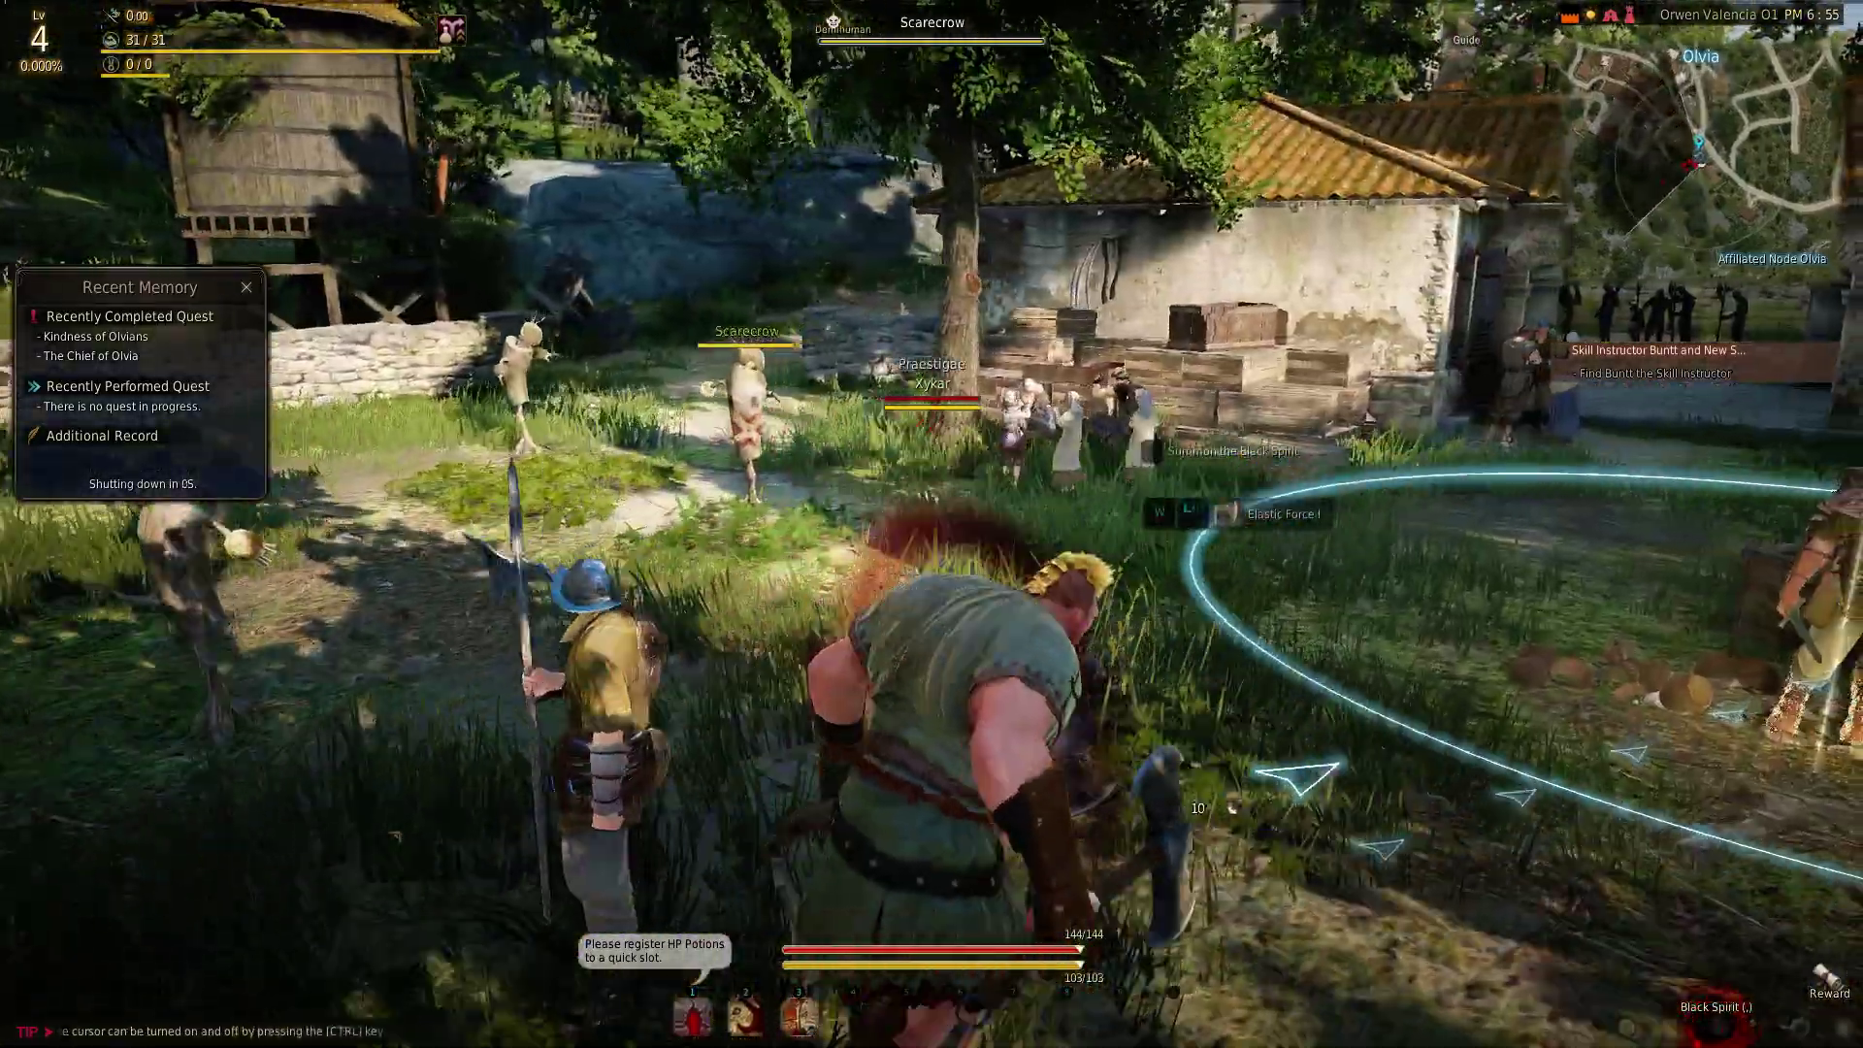
{"action": "left_click", "coordinate": [932, 524]}
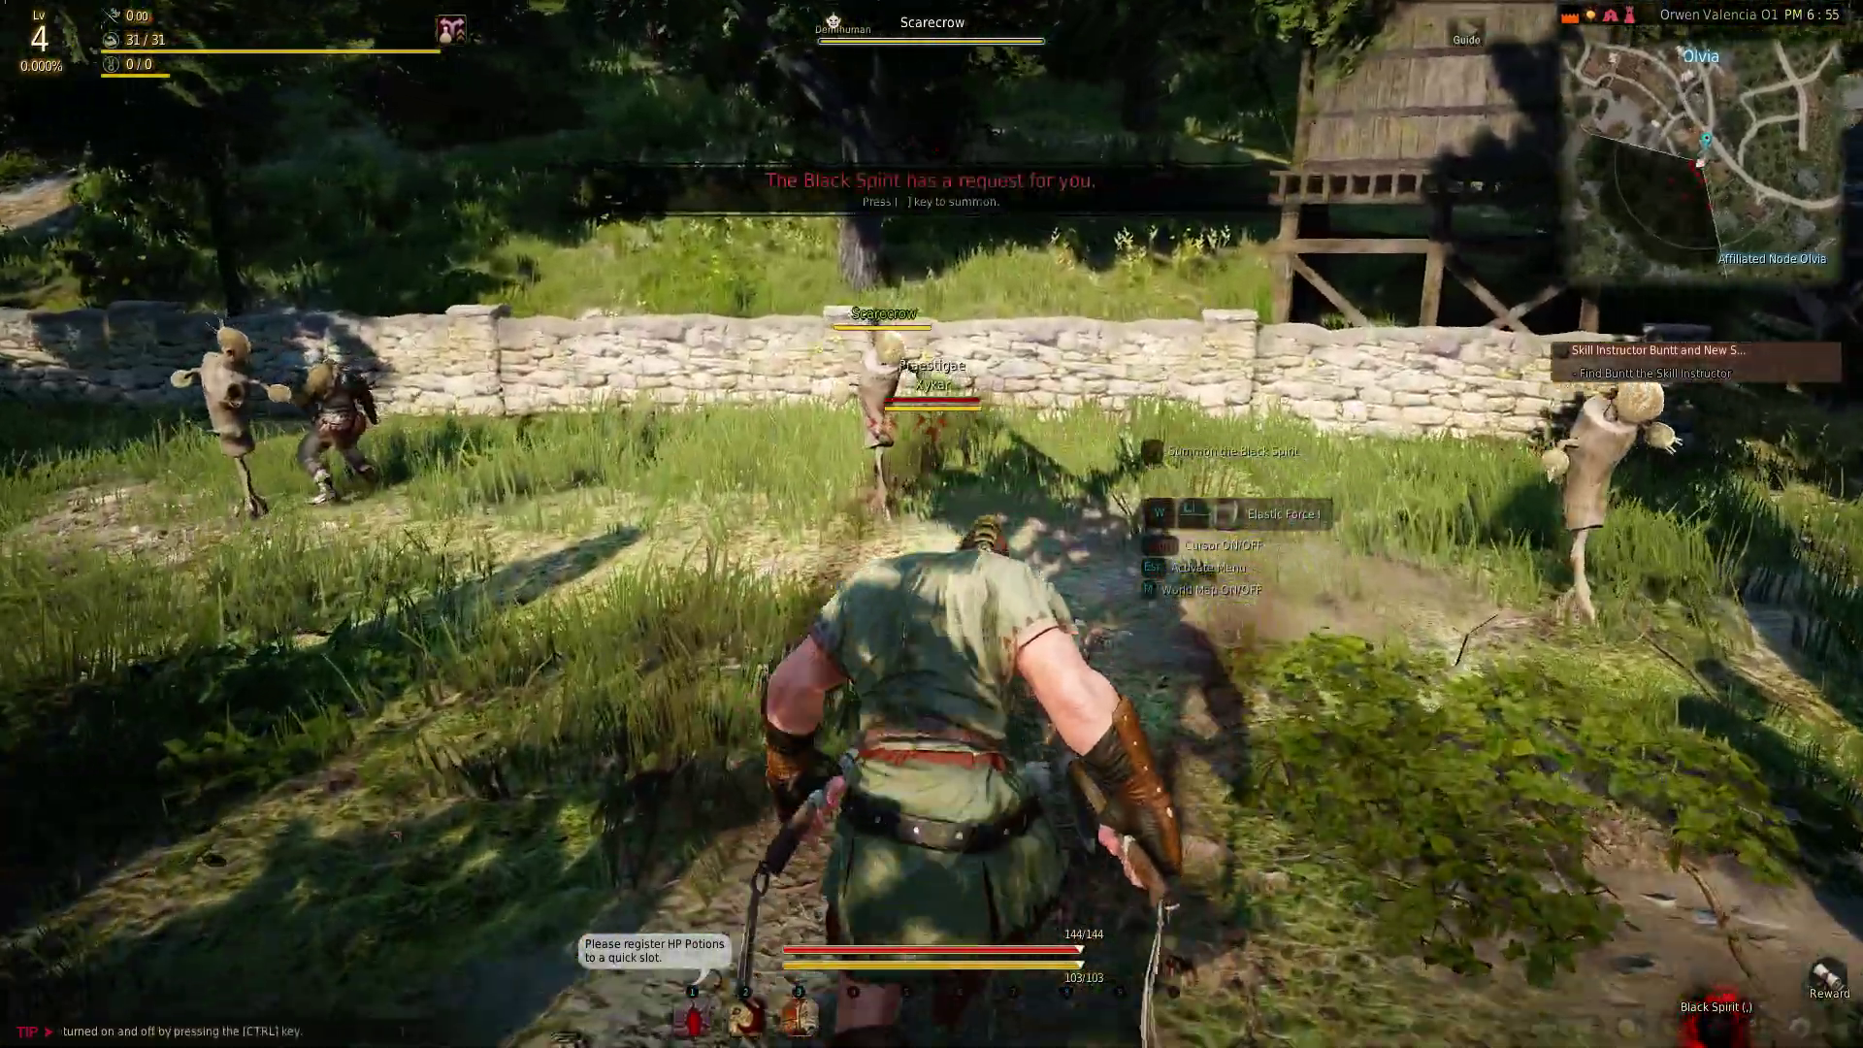
{"action": "left_click", "coordinate": [932, 524]}
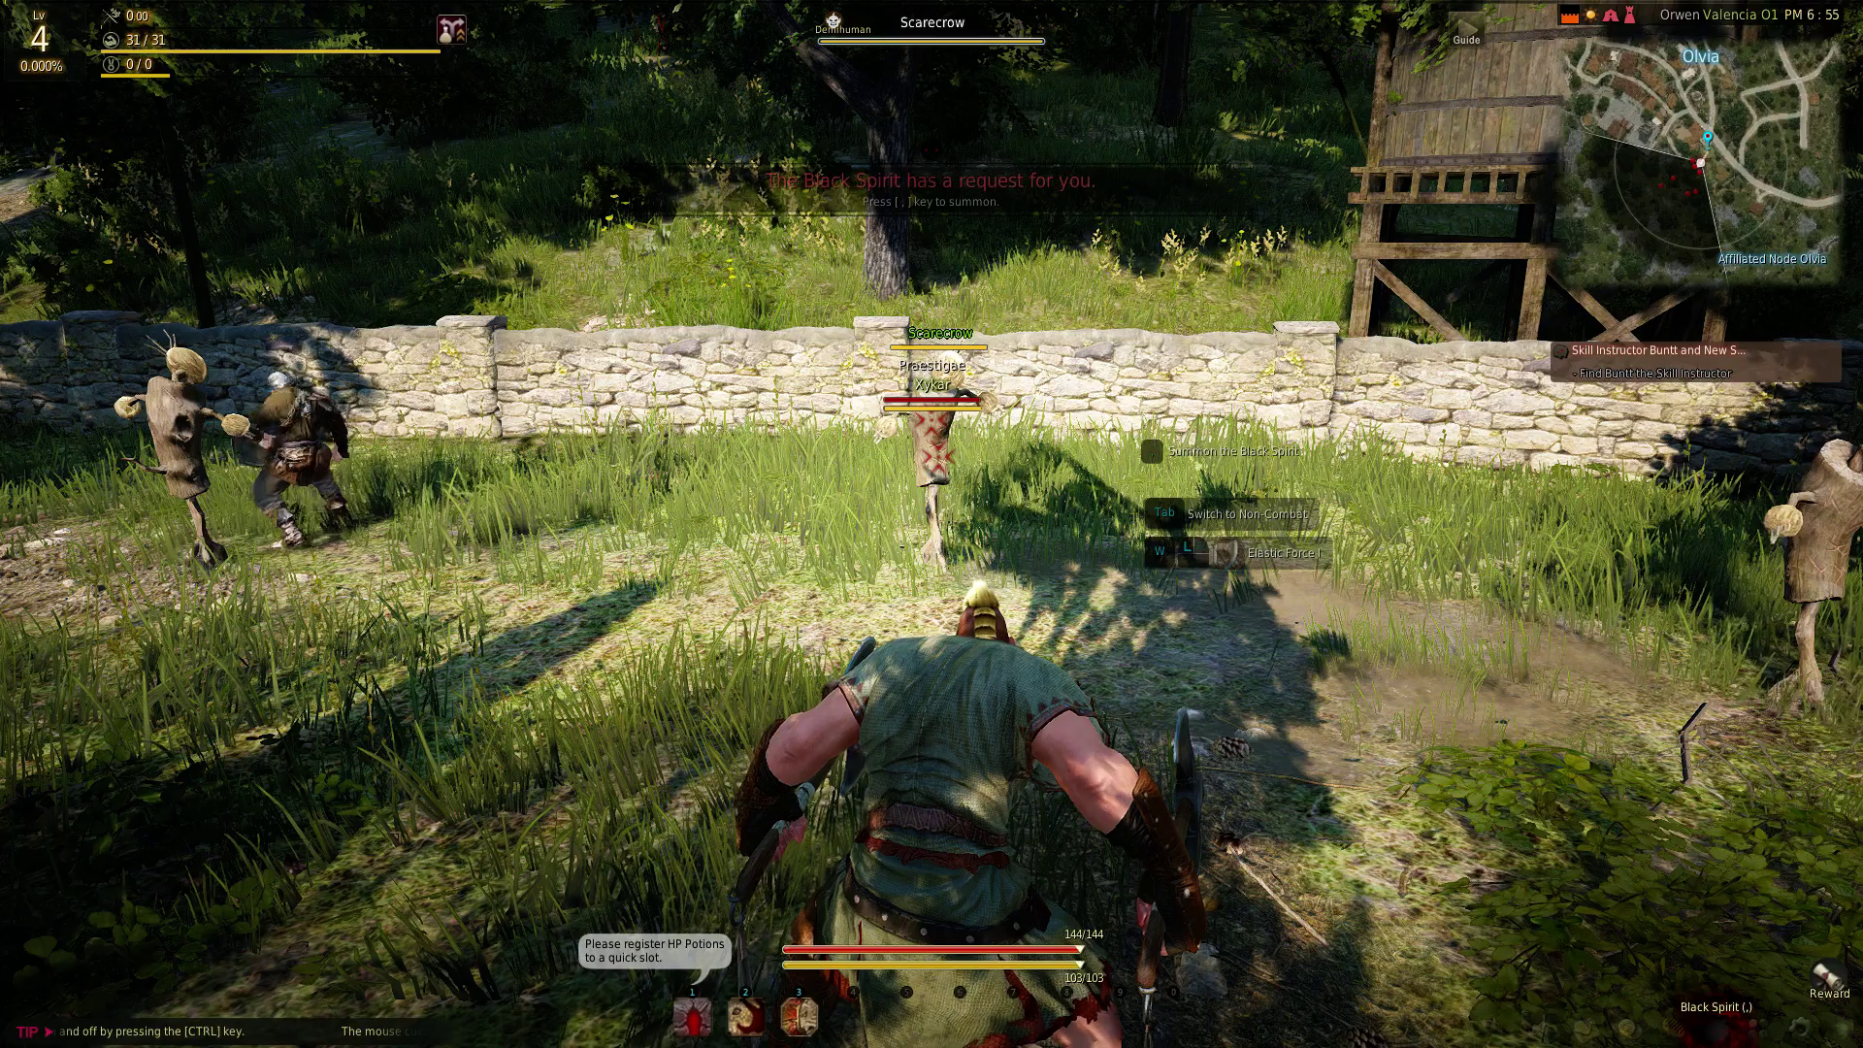